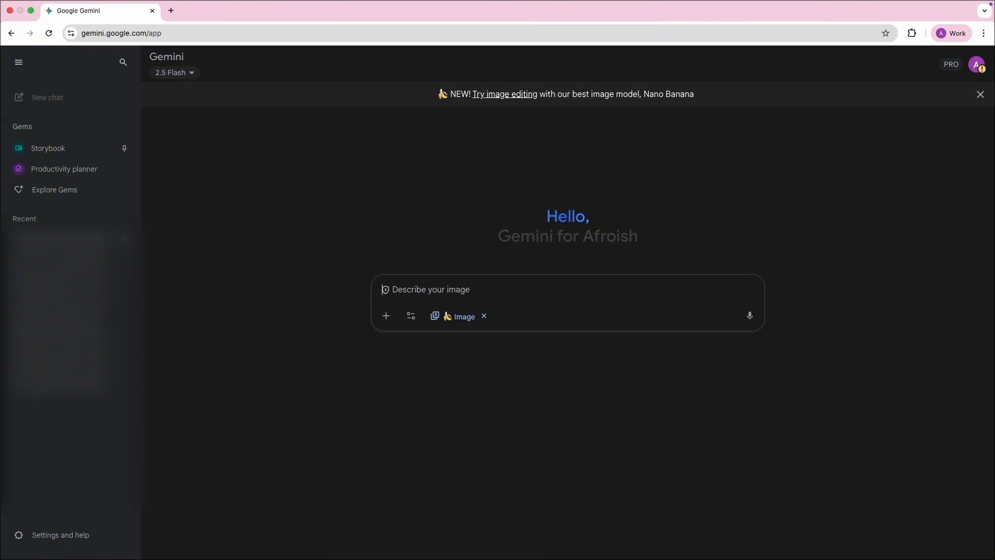
Generate a highly detailed, cinematic portrait of a muscular, confident Black man in a fitted t-shirt and download it at full size.
type("A highly detailed portrait of a muscular Black man, strong and confident, wearing a fitted t-shirt that highlights his physique. Sharp jawline, short well-groomed hair, smooth skin tone, and a calm but powerful expression. Cinematic lighting with realistic shadows, ultra-realistic textures, professional photography style.")
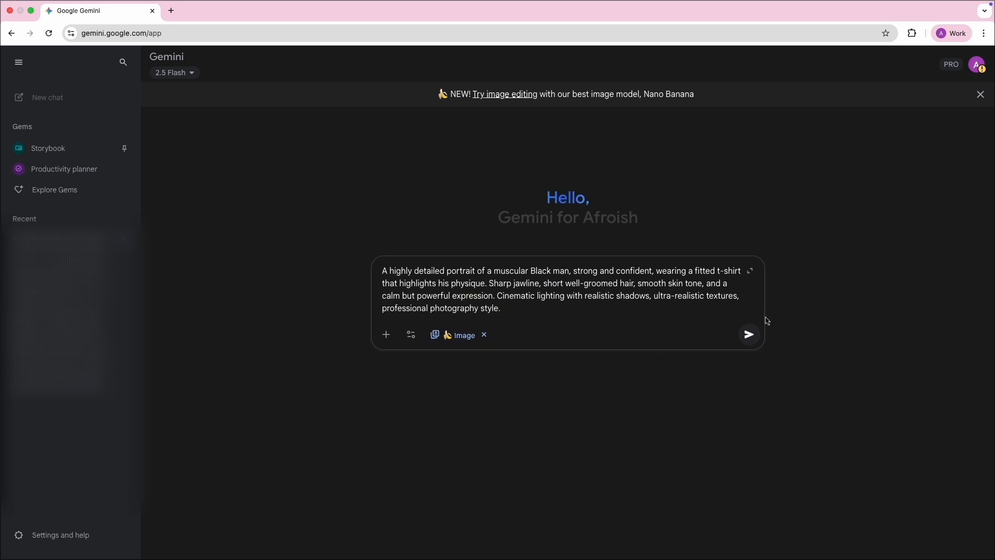
left_click(747, 334)
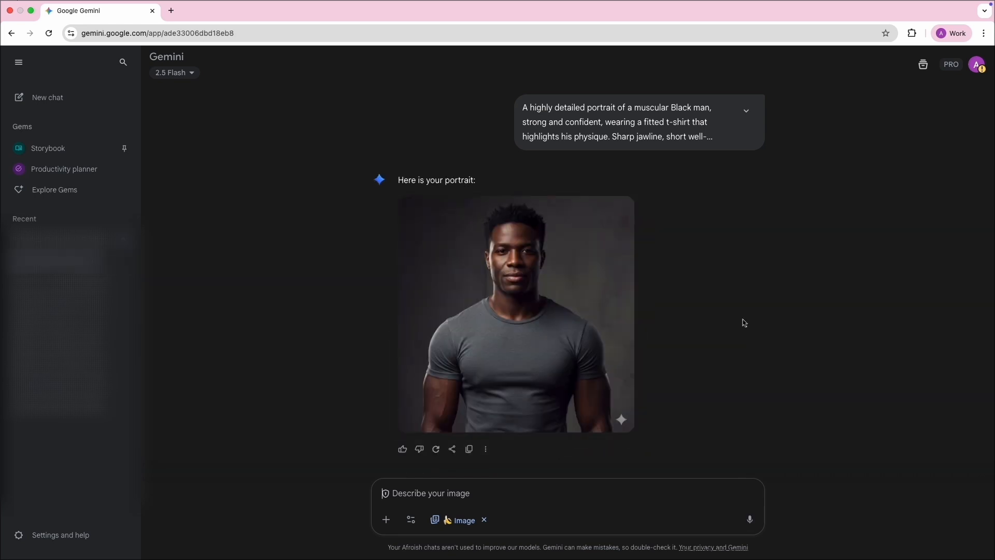
left_click(535, 312)
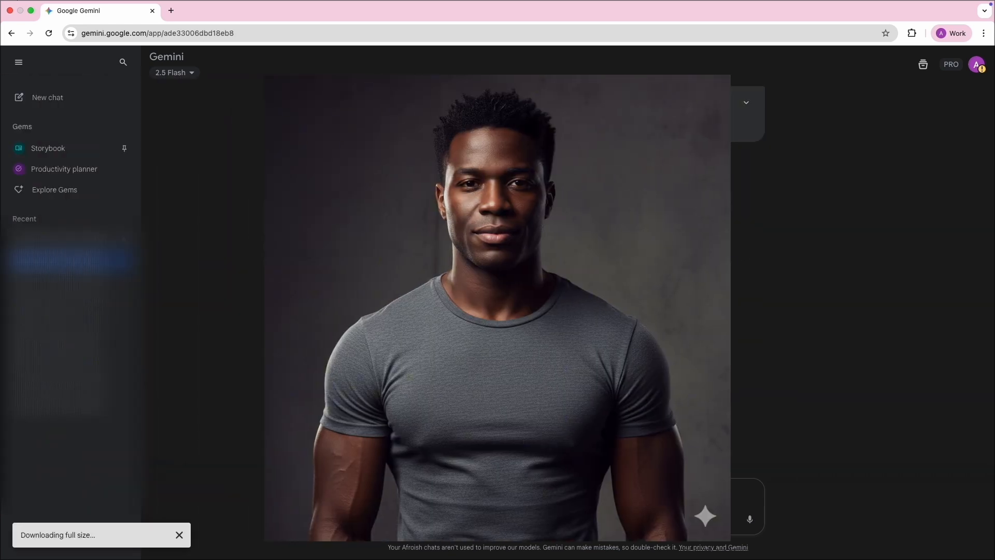
left_click(874, 368)
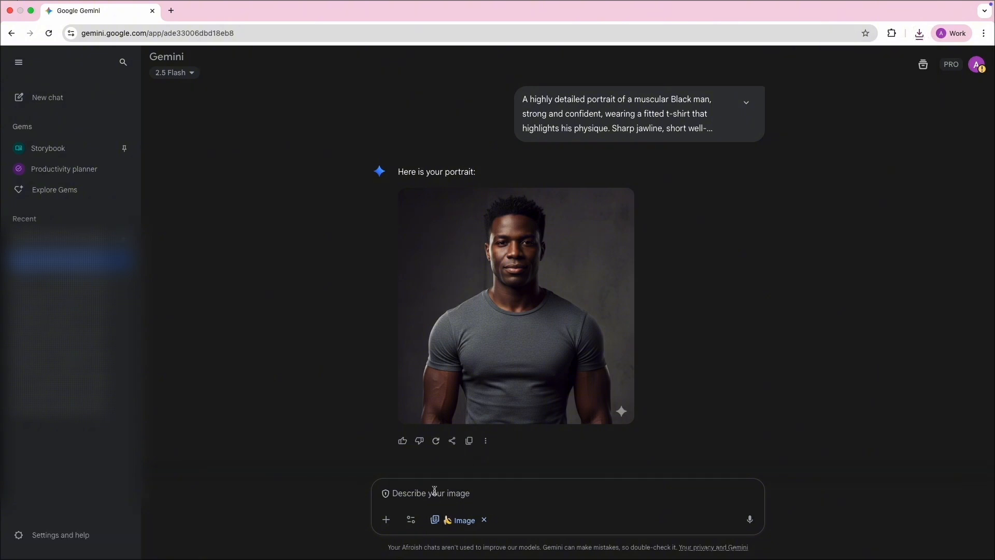
Generate a cinematic fashion portrait of a Black woman with long, flowing hair in a stylish fitted dress and download the image.
left_click(434, 490)
type("A stunning Black woman with radiant skin, curvy figure, and natural beauty. She has defined hips and graceful curves, wearing a stylish fitted dress that flatters her shape. Long, flowing hair, glowing smile, and captivating eyes. Cinematic lighting, ultra-realistic textures, fashion photography style.")
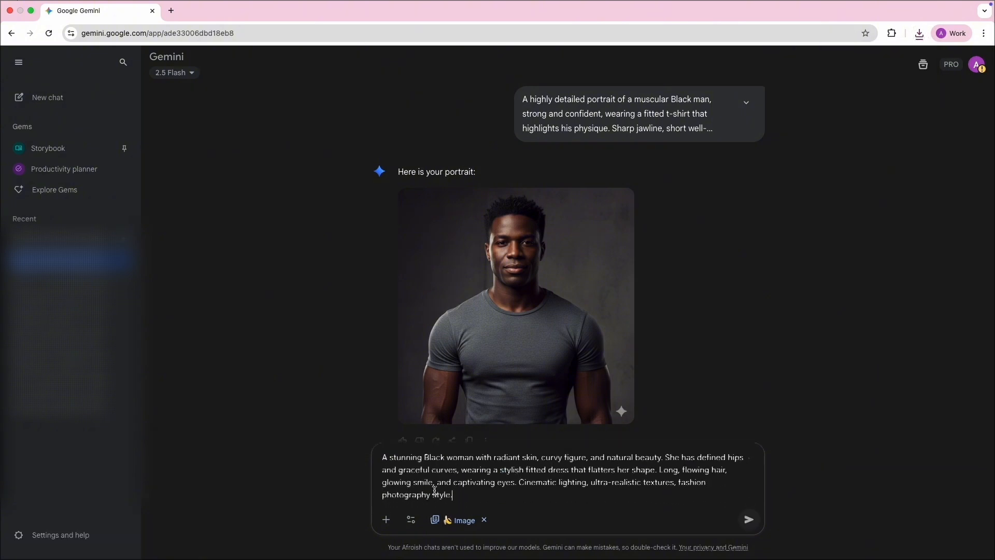
key("Return")
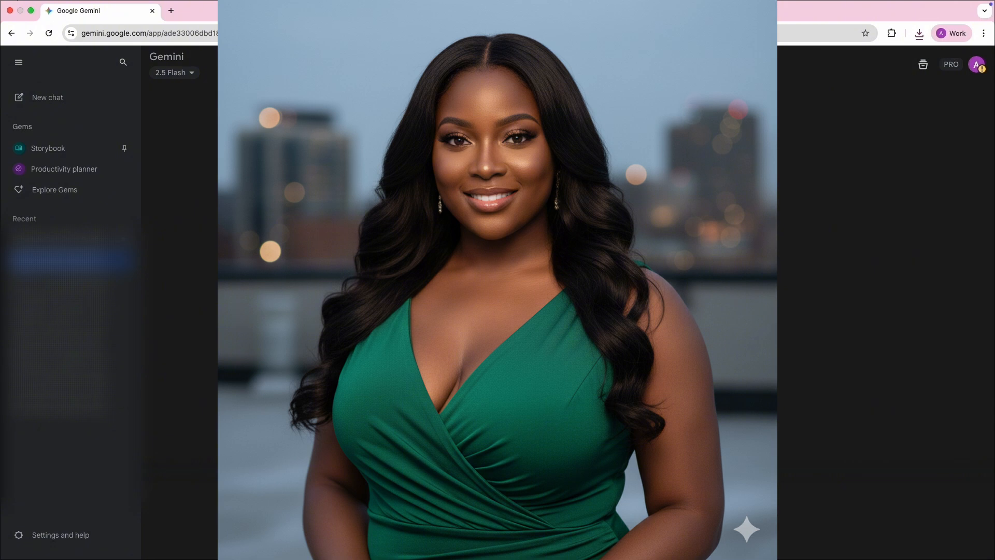
left_click(619, 210)
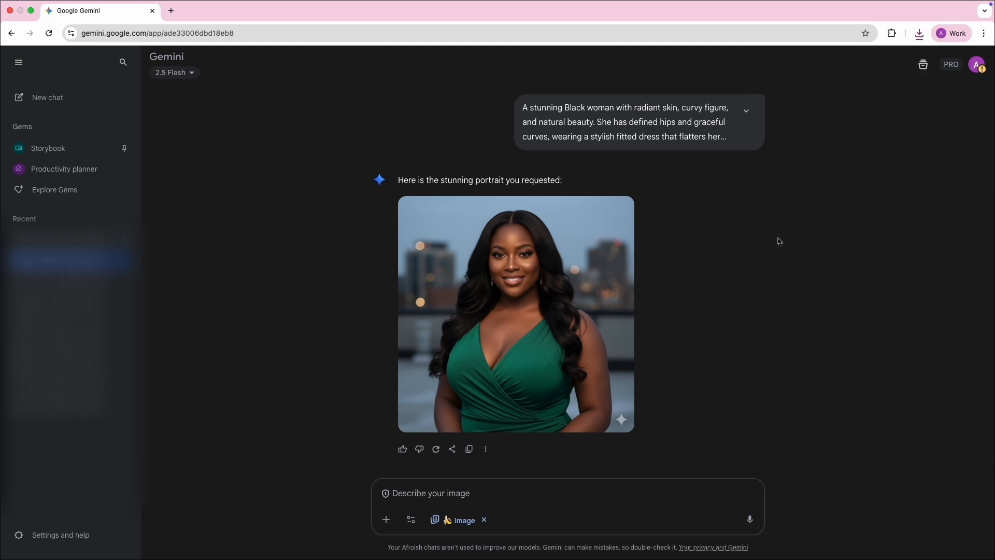
mouse_move(489, 299)
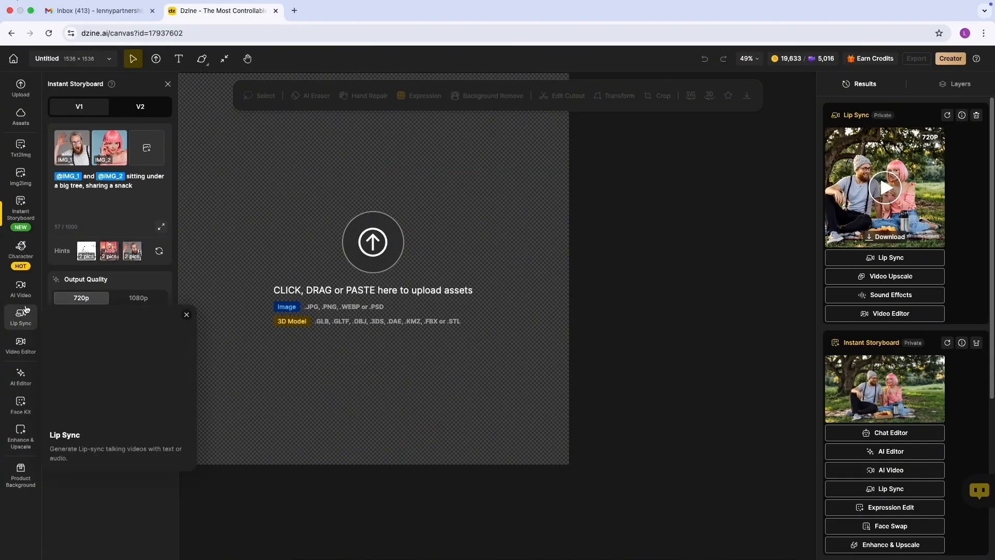
In Dzine, go to the home page and start a new project with the Instant Storyboard tool.
mouse_move(22, 217)
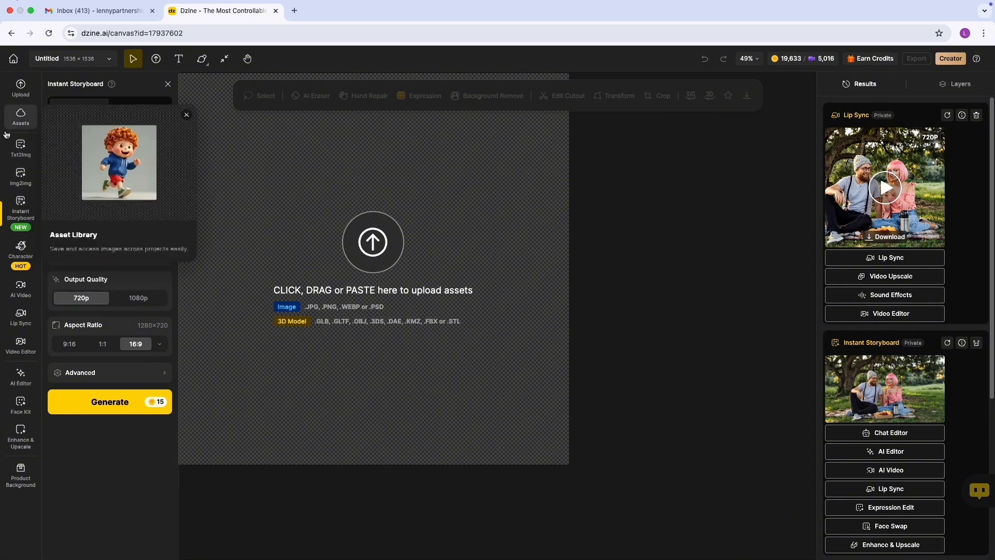
left_click(14, 59)
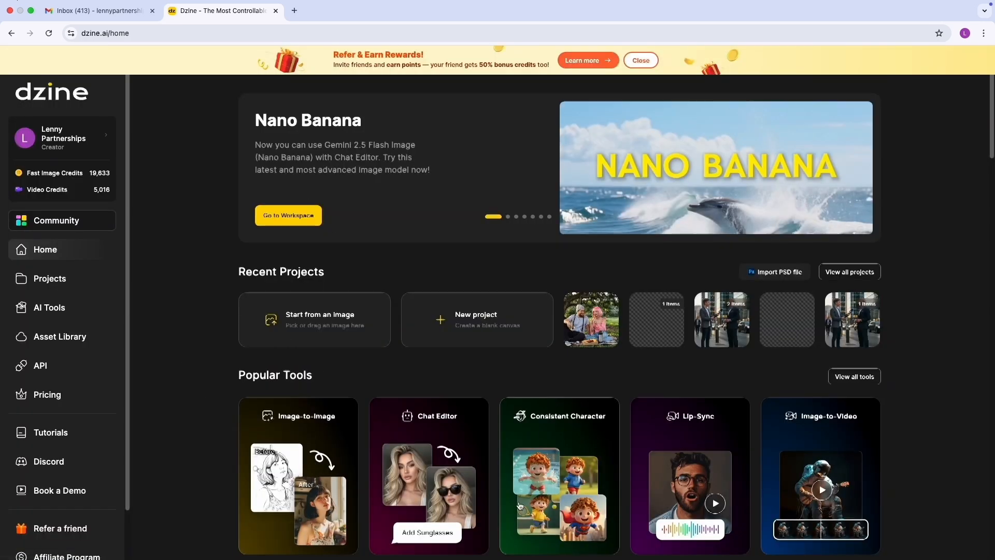
scroll(520, 506, "down", 3)
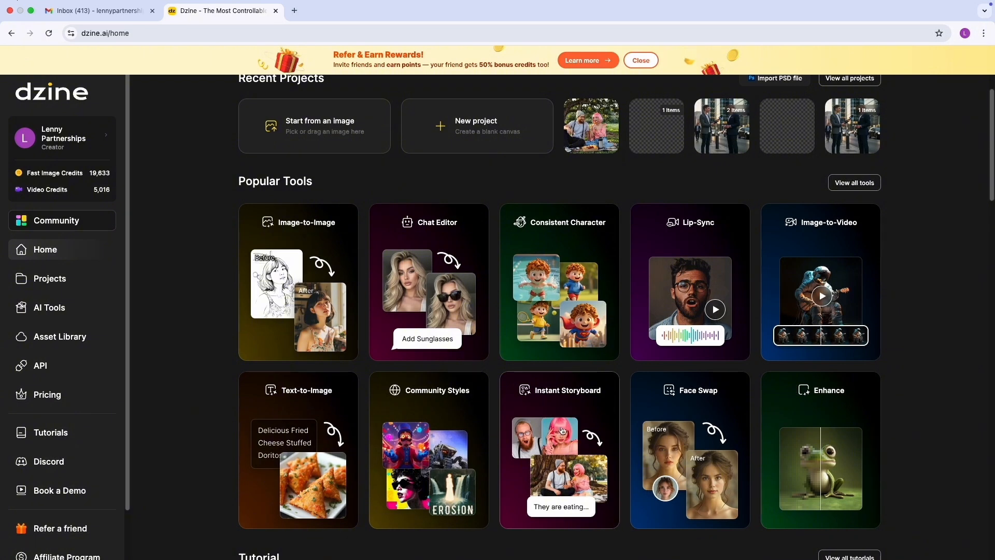
left_click(560, 431)
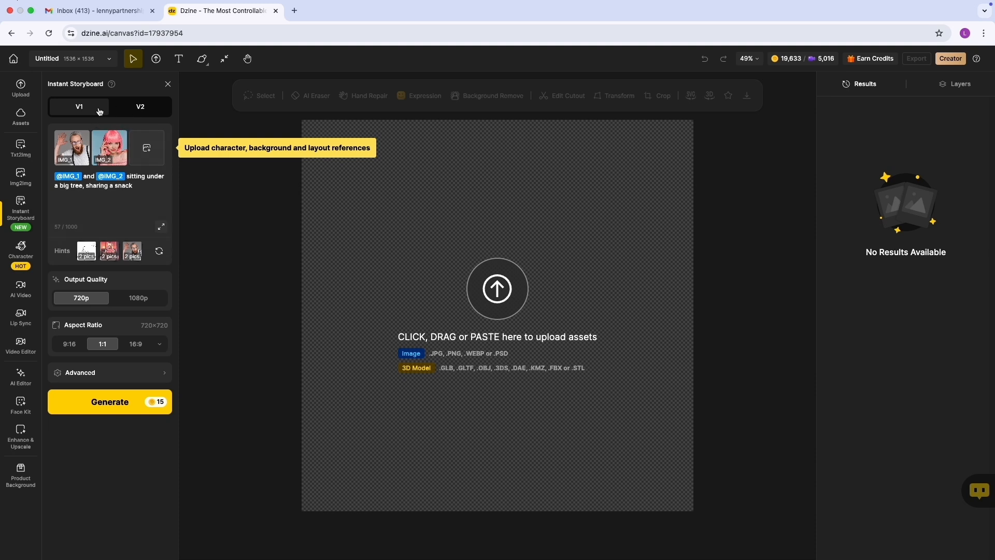
Compare the V2 storyboard version, return to V1, and remove both sample reference images.
left_click(132, 109)
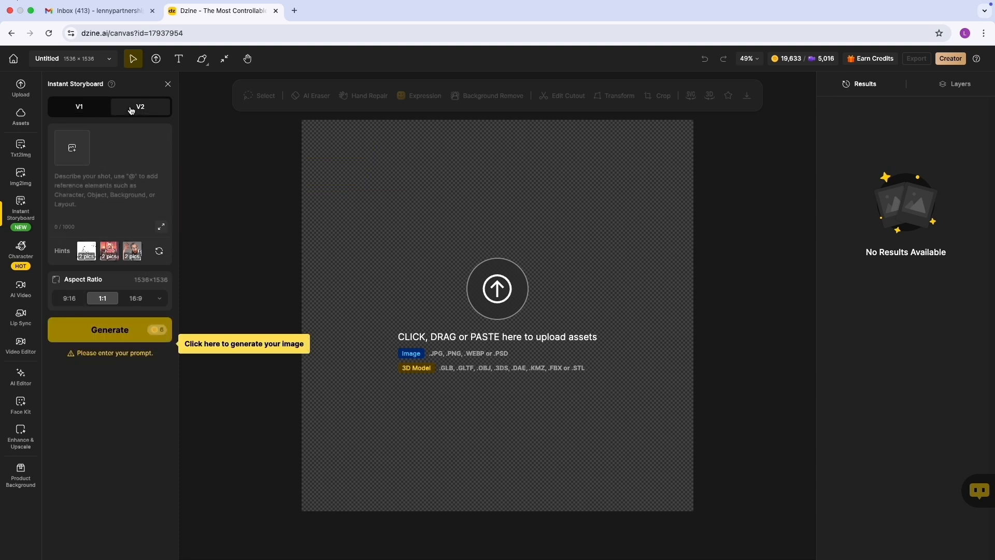
left_click(91, 106)
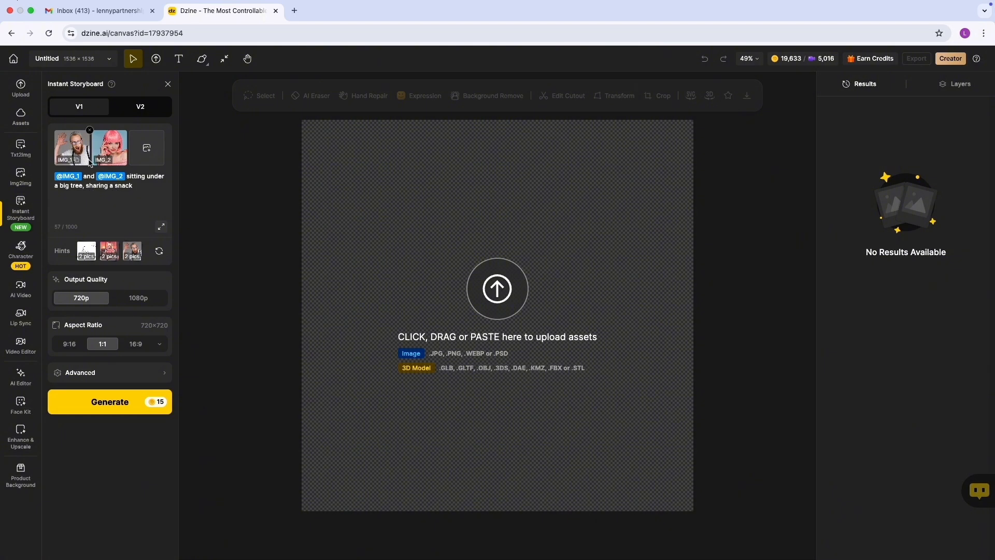
left_click(90, 131)
left_click(127, 132)
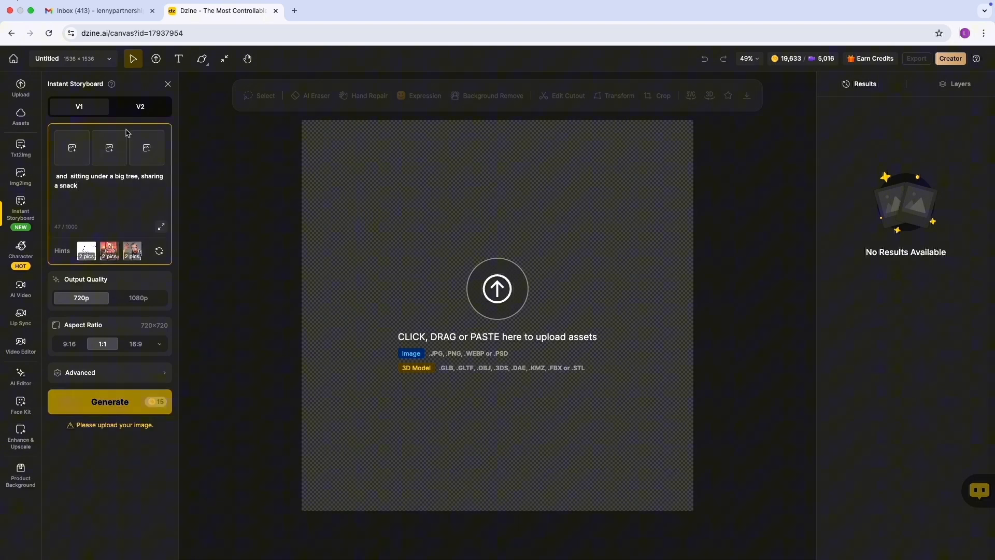
Upload the downloaded portrait of the man as the first storyboard reference and the woman's portrait as the second.
left_click(73, 154)
left_click(462, 247)
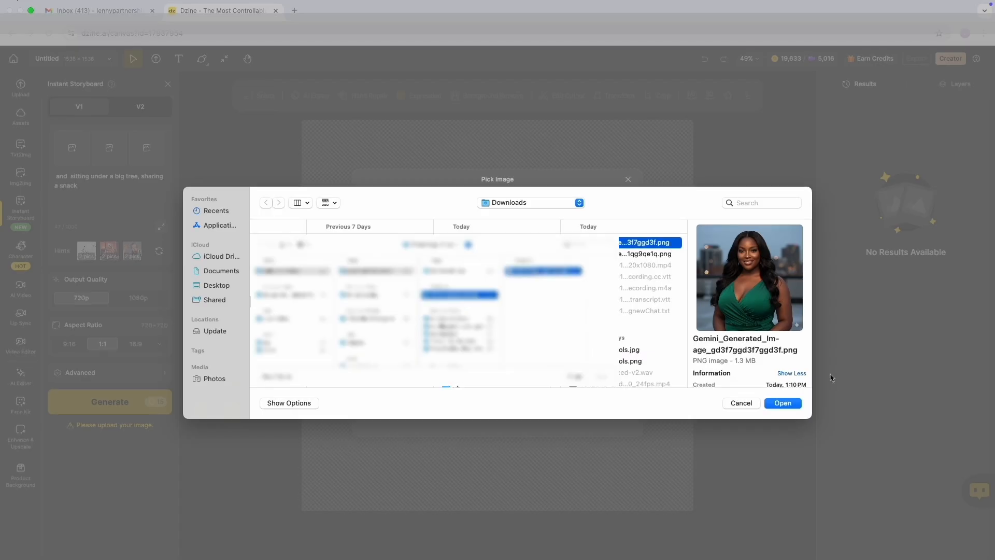
double_click(634, 254)
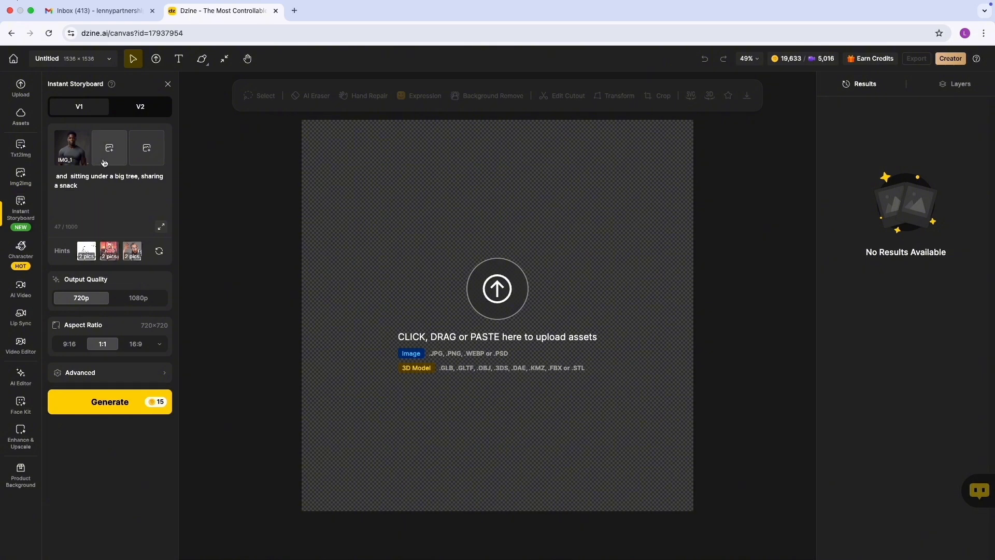
left_click(105, 154)
left_click(511, 208)
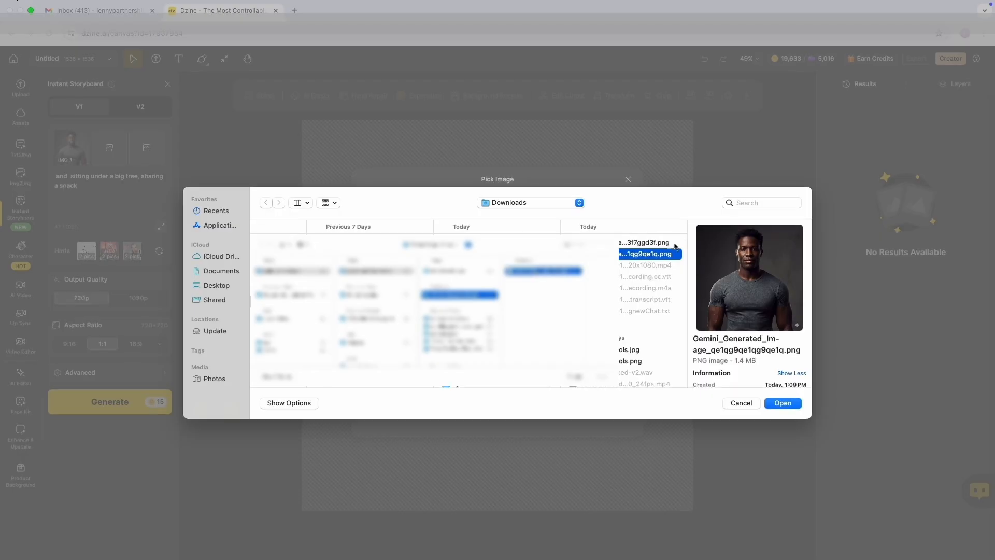
left_click(659, 242)
left_click(787, 403)
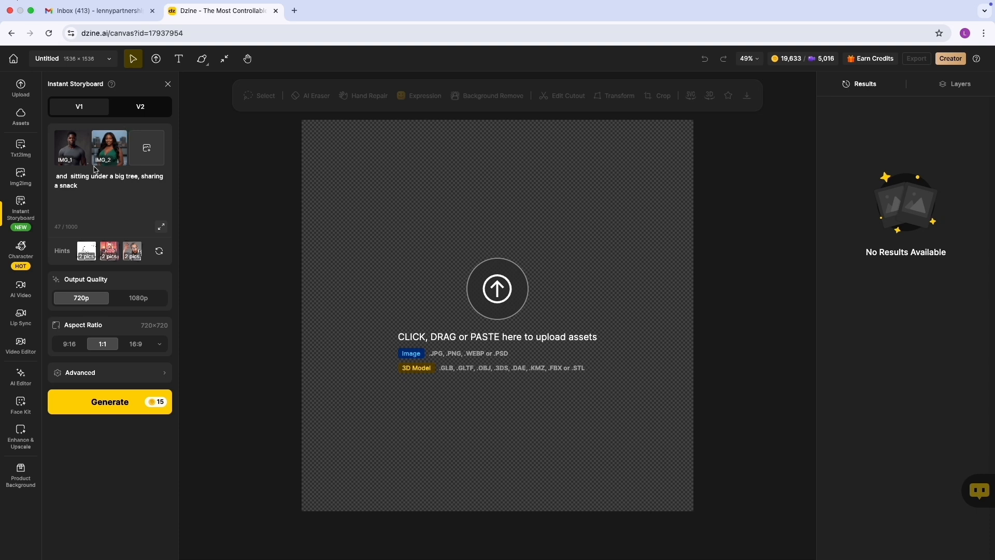
left_click(59, 175)
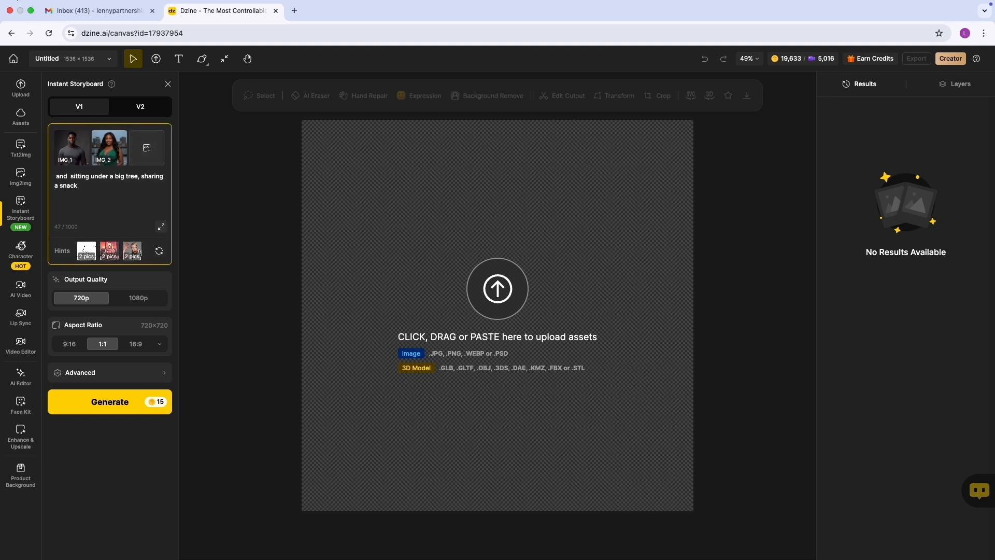
type("@")
left_click(78, 195)
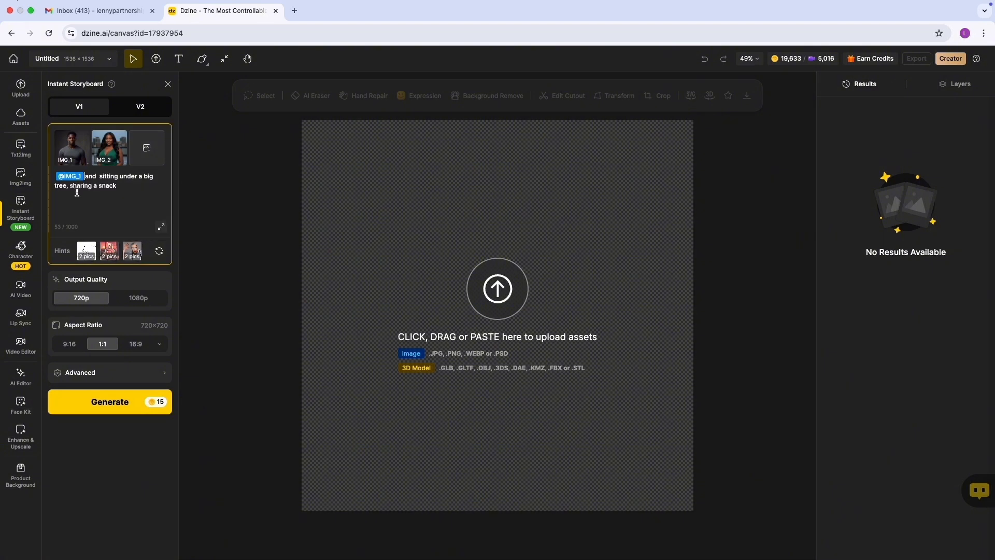
left_click(98, 176)
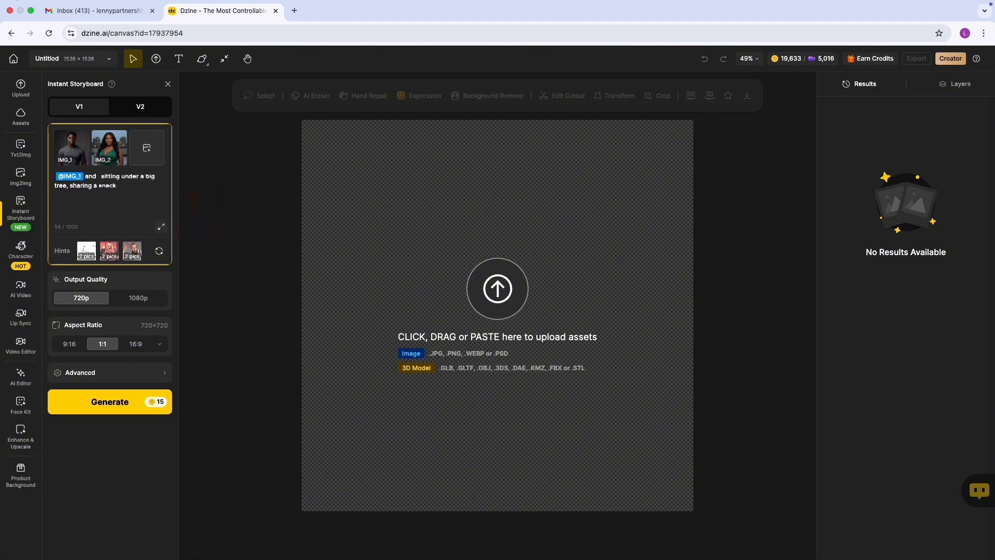
type("@")
left_click(133, 212)
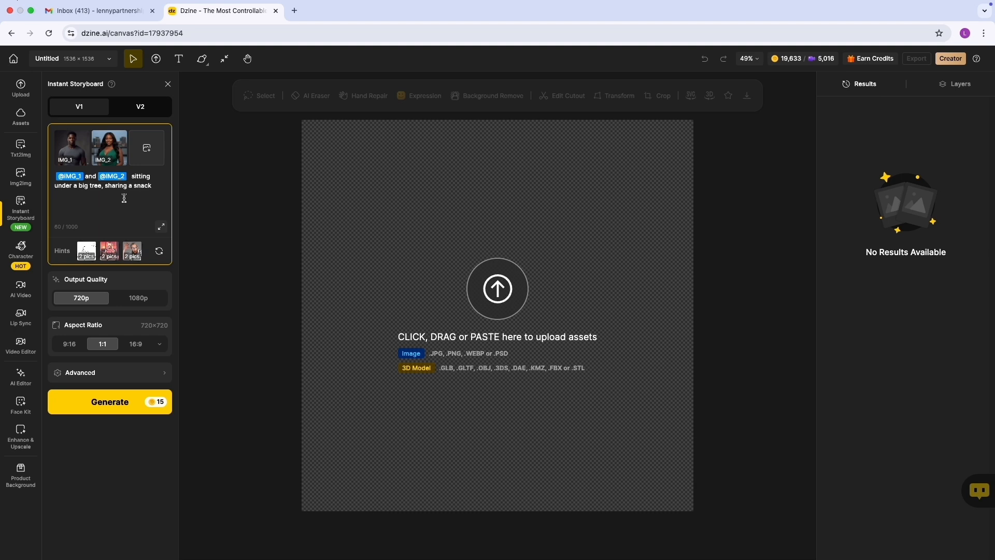
Set the storyboard's output quality to 1080p and its aspect ratio to YouTube 16:9.
left_click(143, 302)
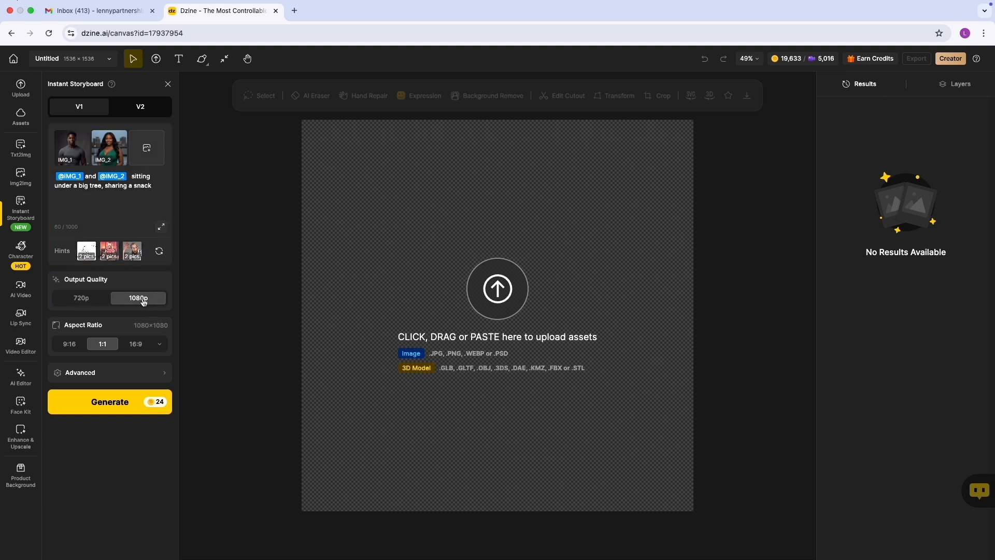
left_click(94, 304)
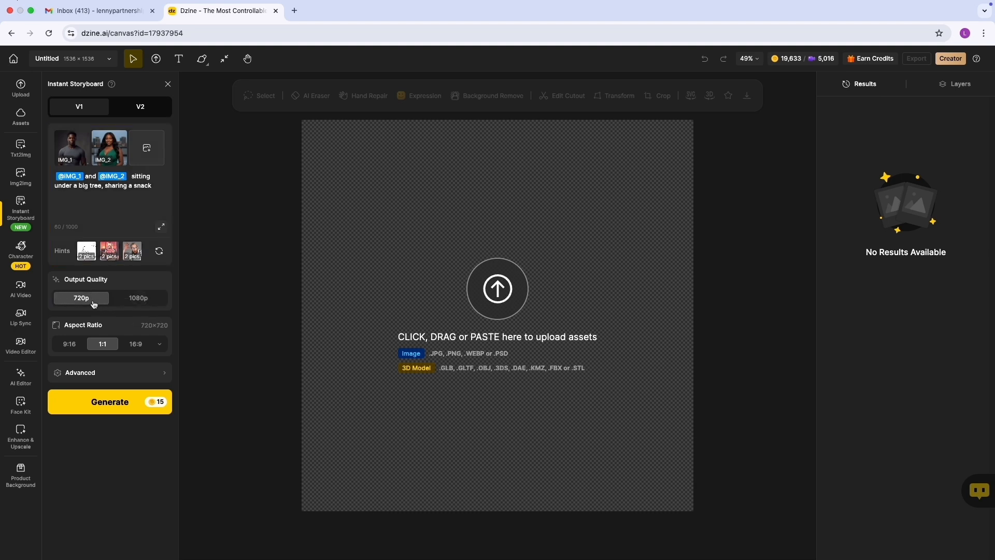
left_click(145, 303)
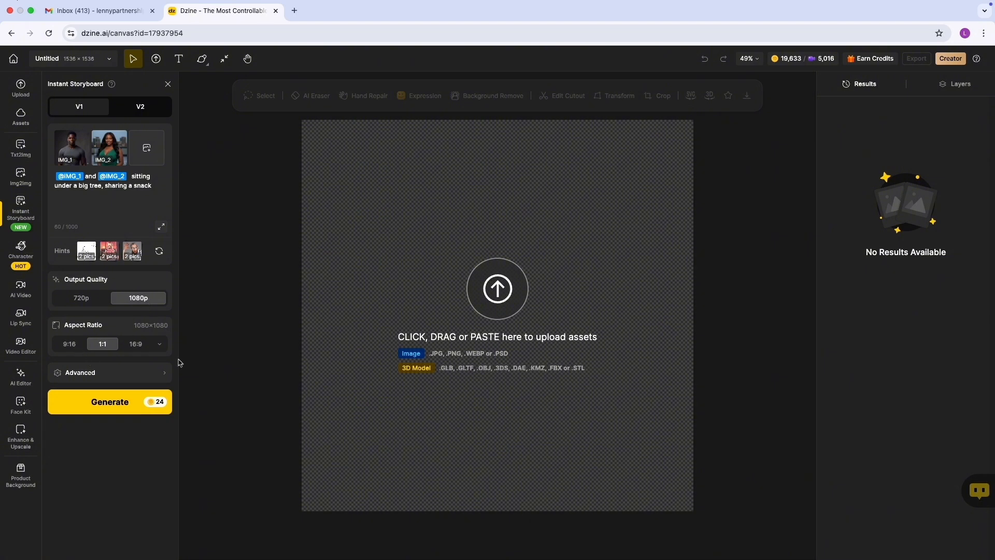
left_click(161, 345)
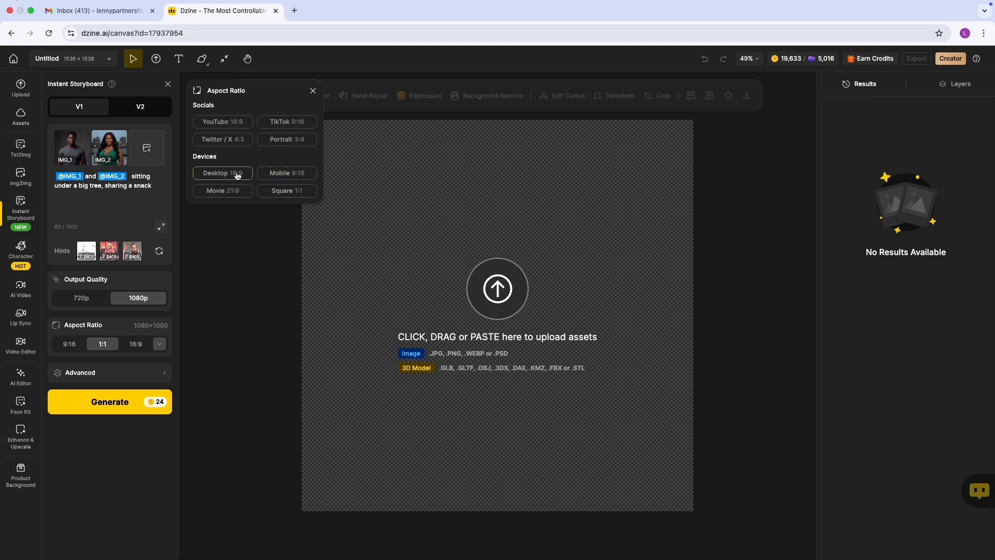
left_click(240, 124)
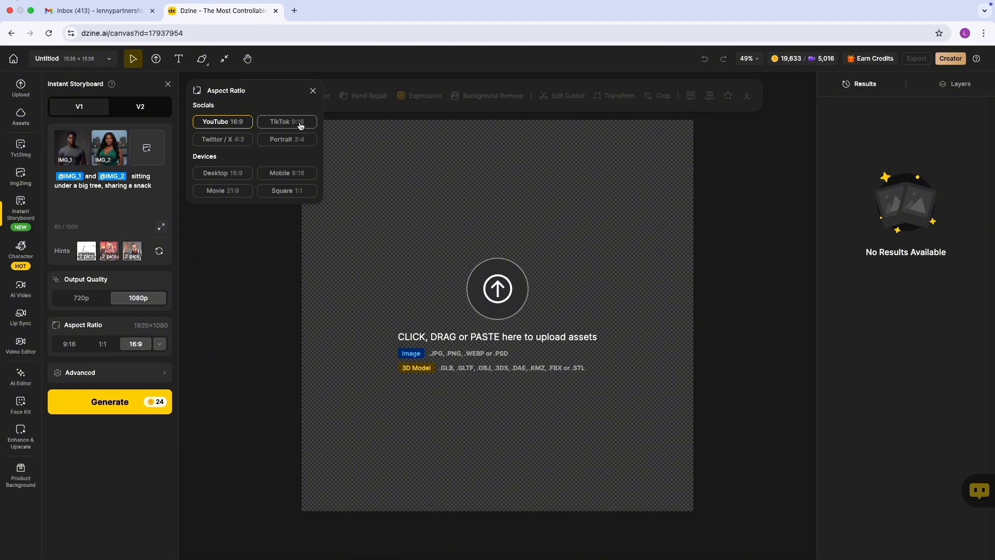
Examine the seed option in the storyboard's advanced settings, leaving it empty.
left_click(99, 373)
left_click(139, 375)
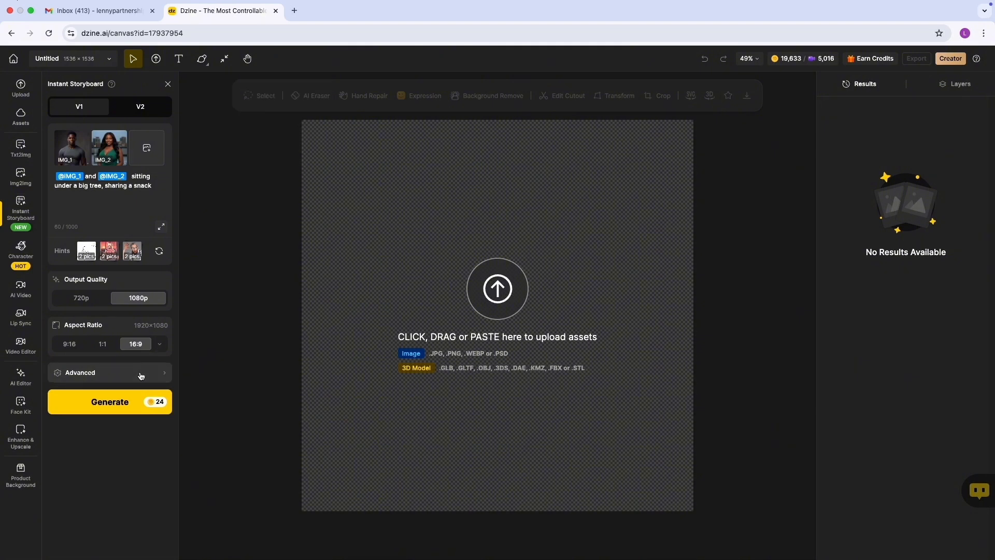
left_click(153, 379)
left_click(251, 137)
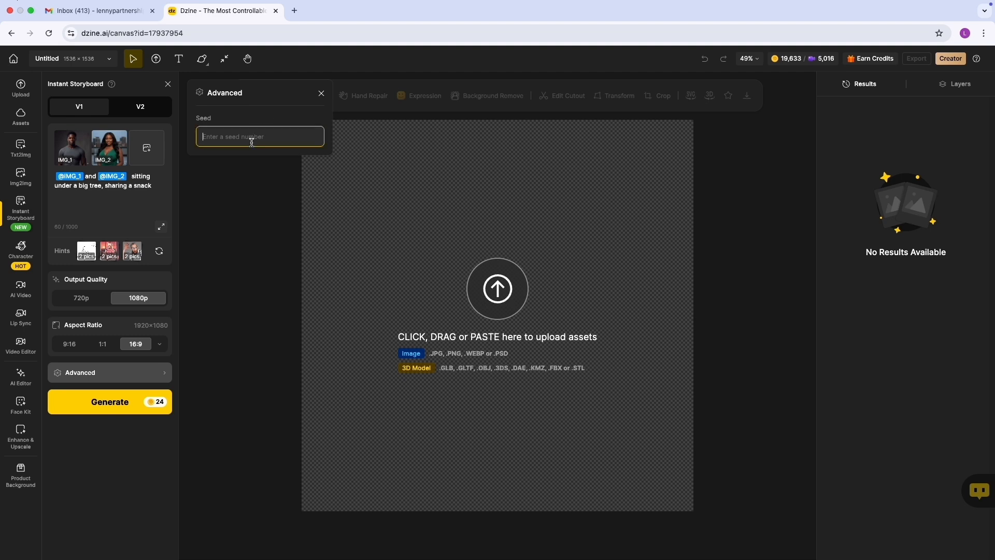
left_click(321, 93)
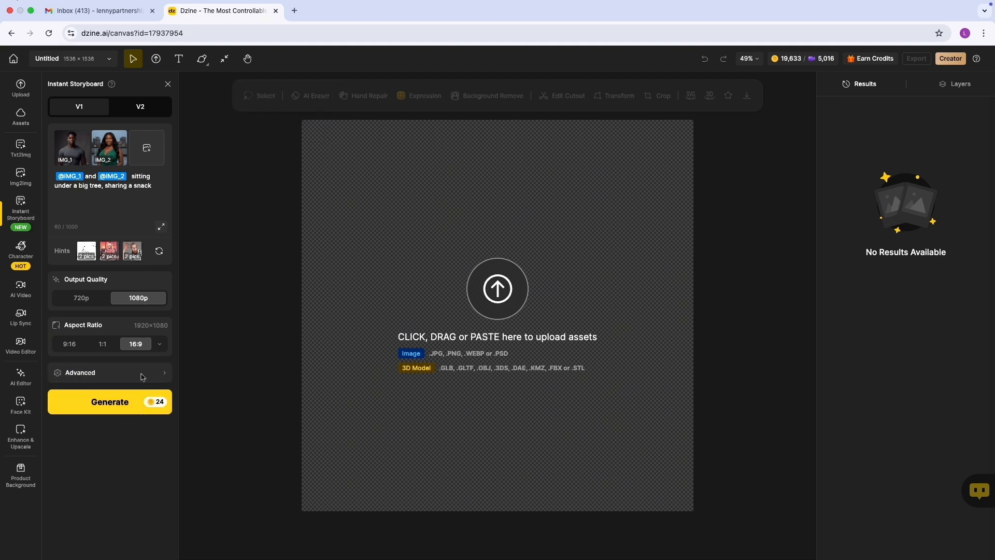
Generate the storyboard image from the prompt and both references, and place the result on the canvas.
left_click(115, 405)
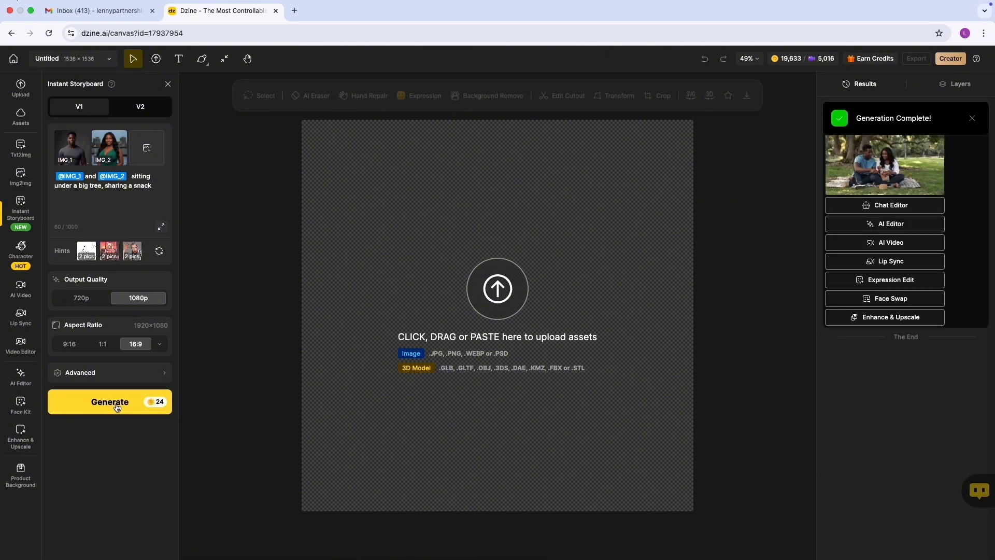
mouse_move(886, 171)
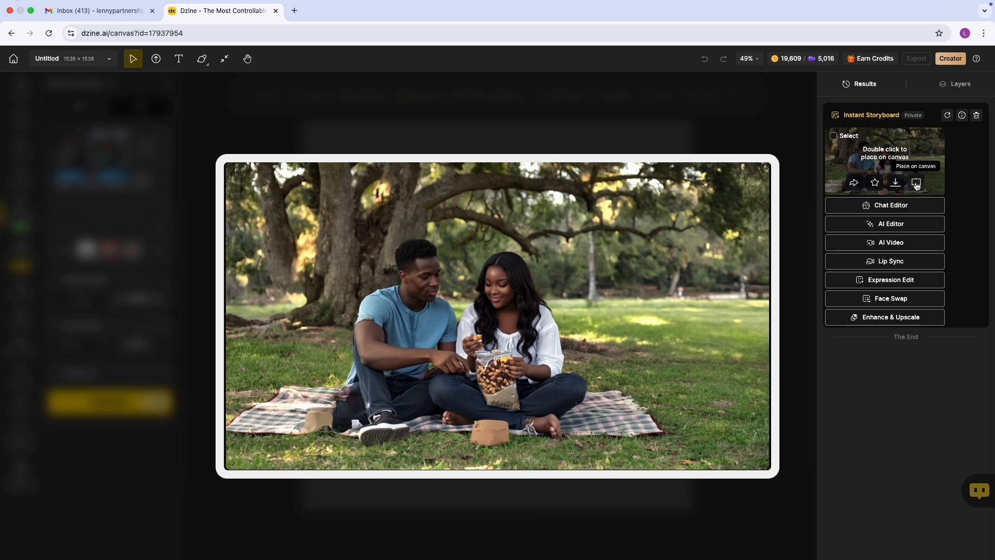
left_click(916, 183)
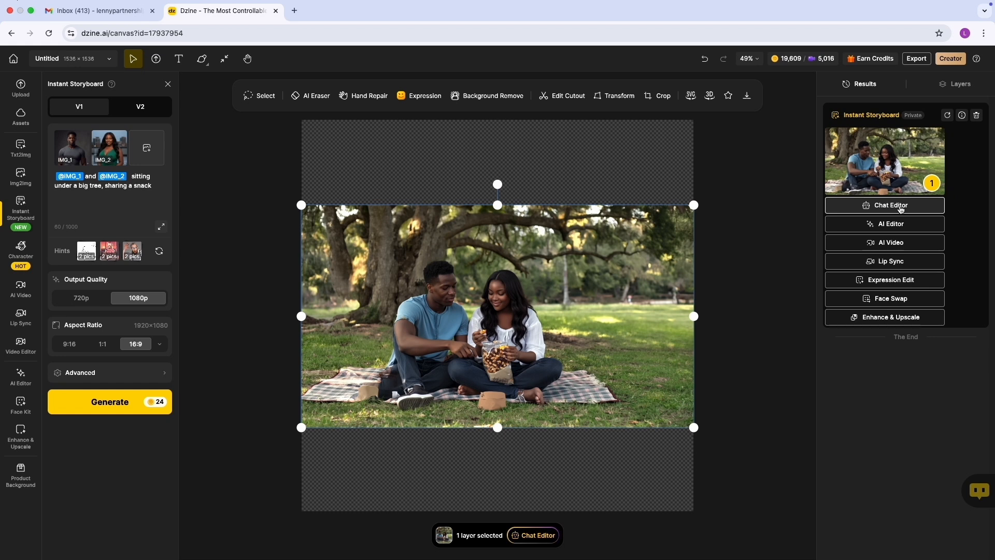
Use Chat Editor on the storyboard image with the prompt "change the ladies outfit to a pink blouse" and generate it at 16:9.
left_click(901, 207)
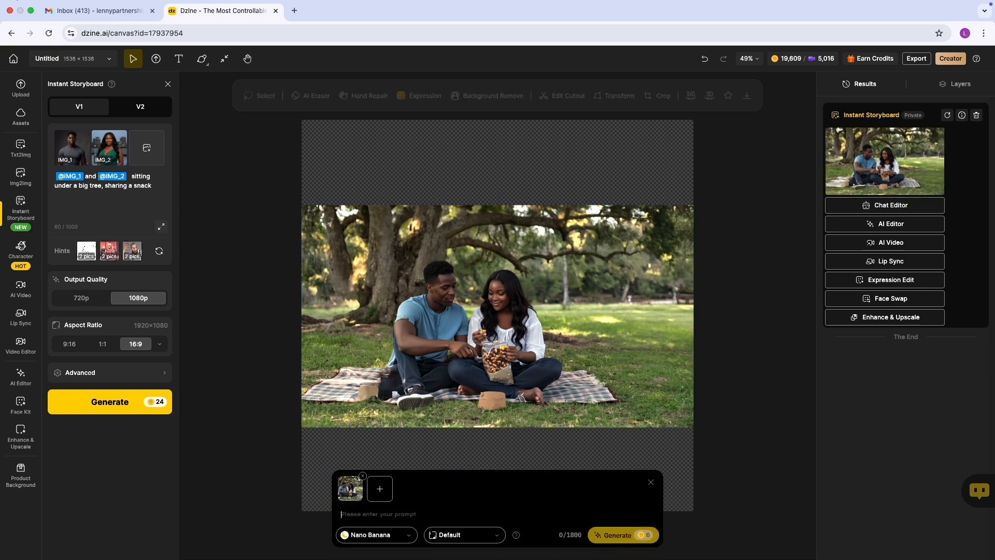
type("change the ladies outfit")
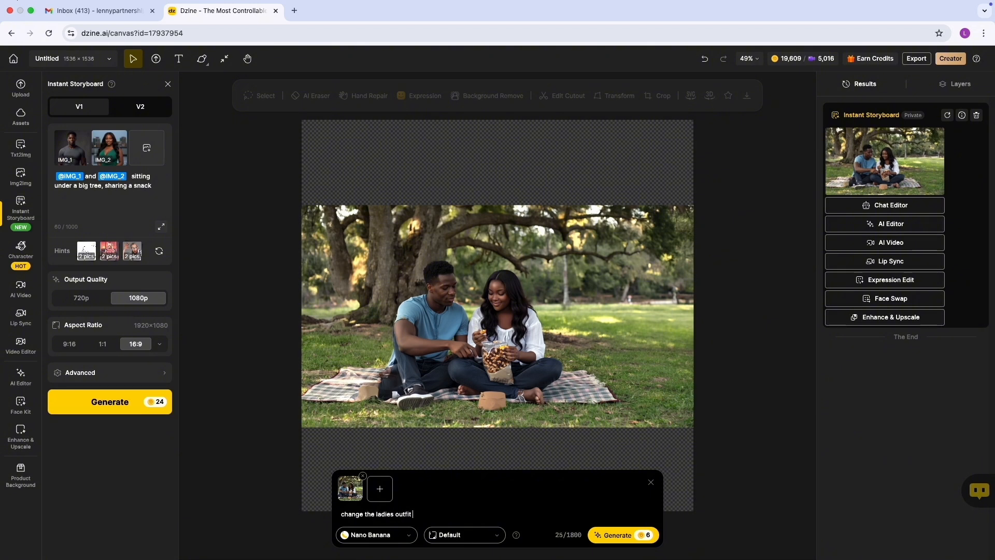
type("to a pink blouse")
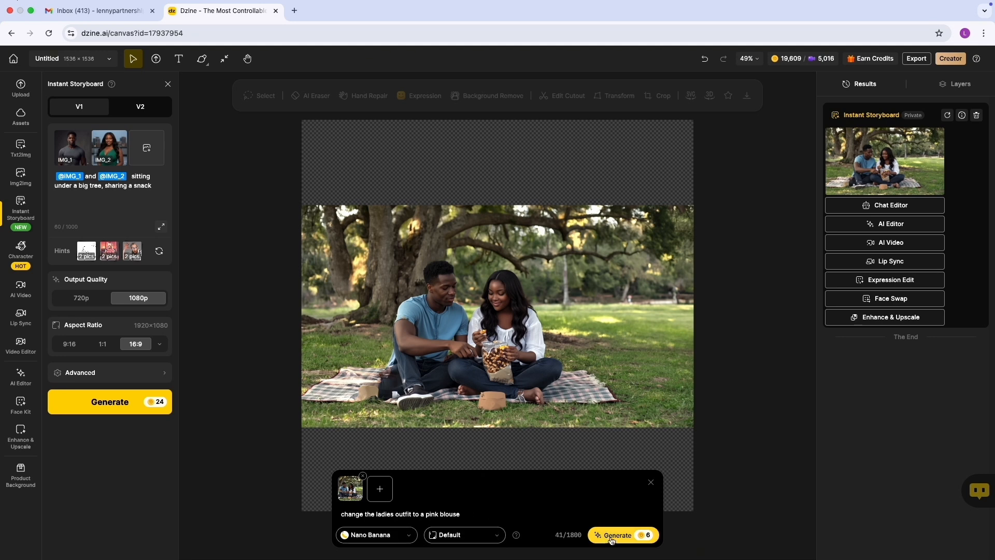
left_click(488, 535)
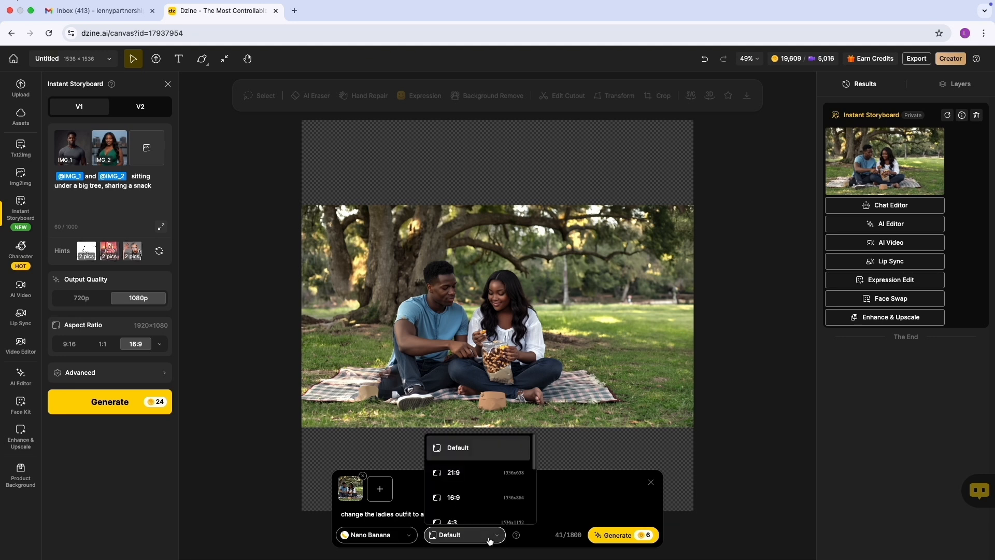
scroll(494, 485, "down", 1)
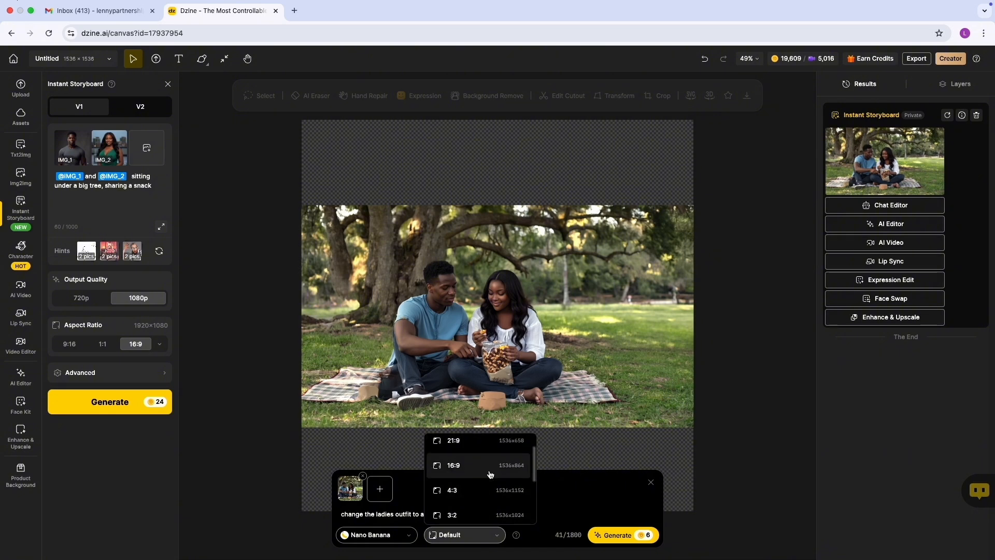
left_click(490, 474)
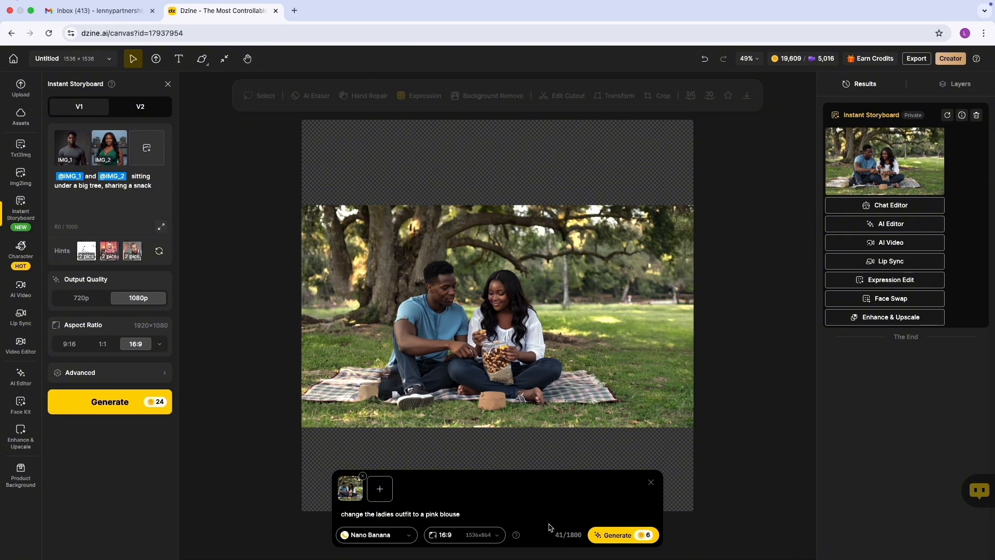
left_click(626, 536)
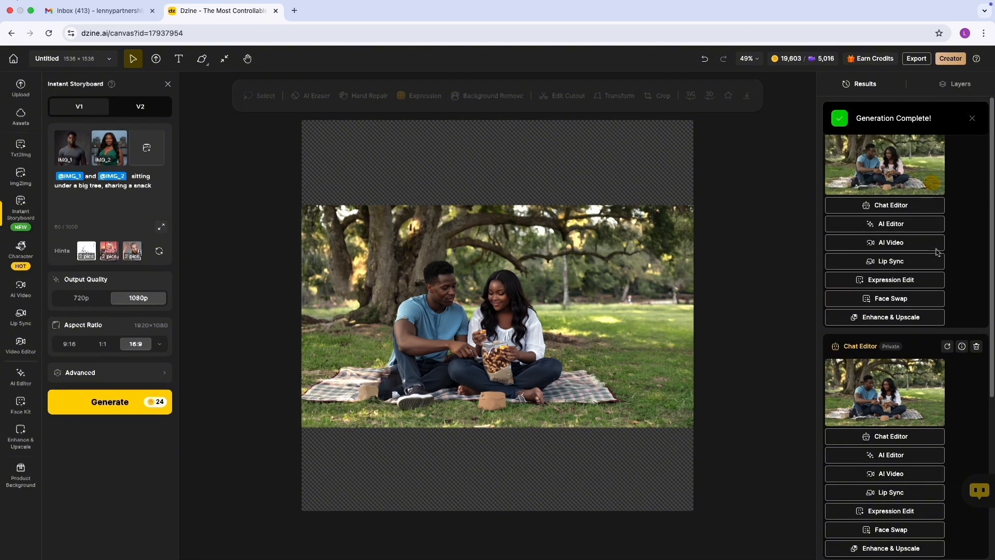
View the newest Chat Editor result enlarged to check the outfit change, and close the preview.
mouse_move(889, 173)
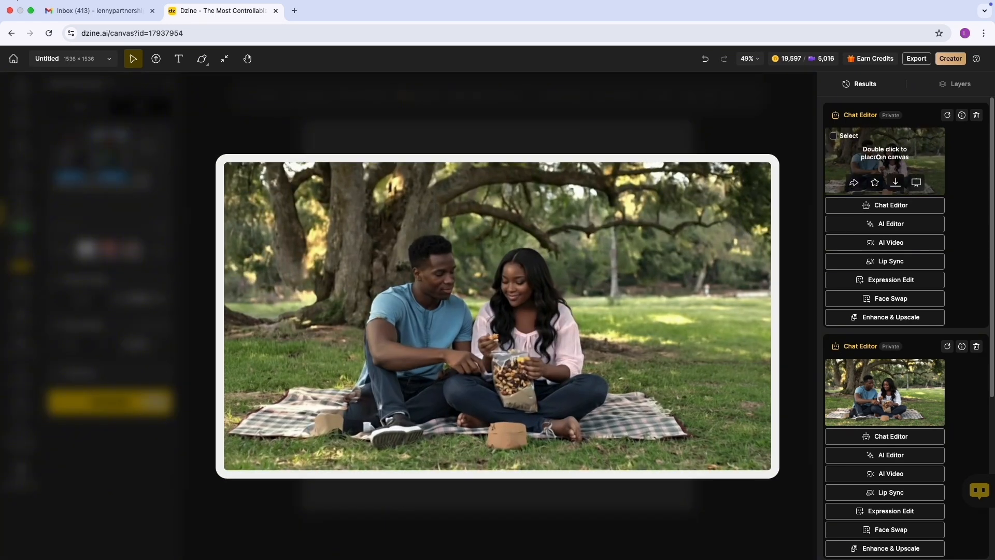
left_click(901, 162)
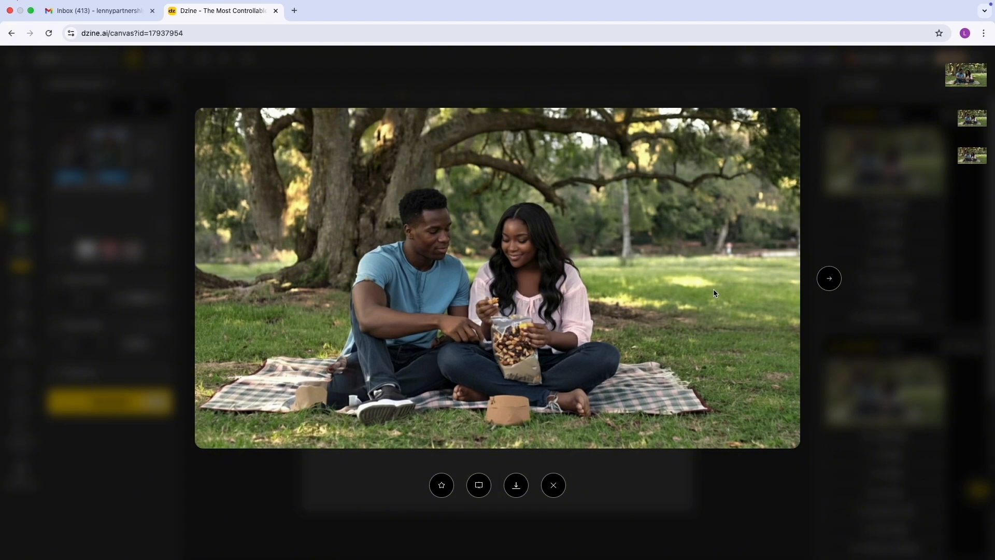
left_click(843, 240)
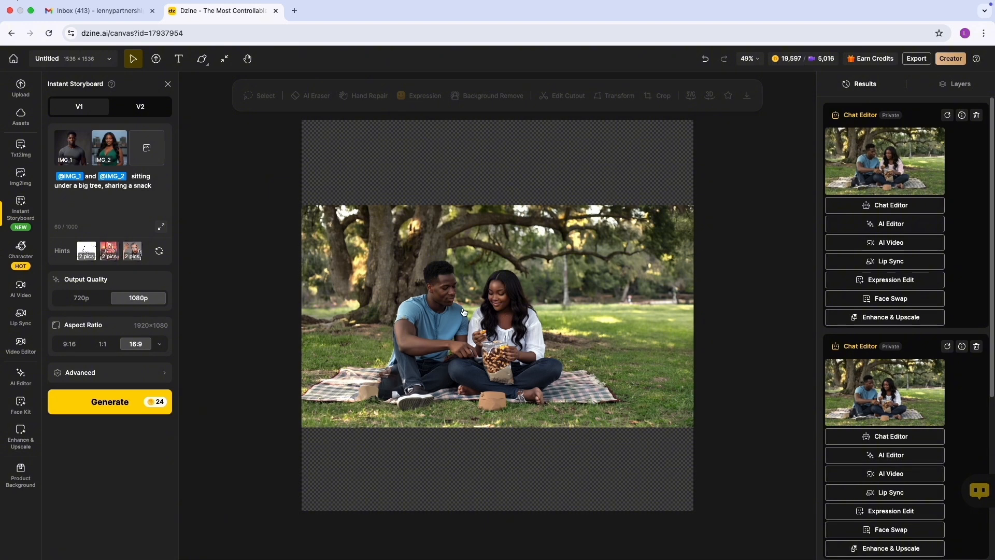
Start a Lip Sync from the pink-blouse image and select both the man's and the woman's faces as speakers.
left_click(890, 262)
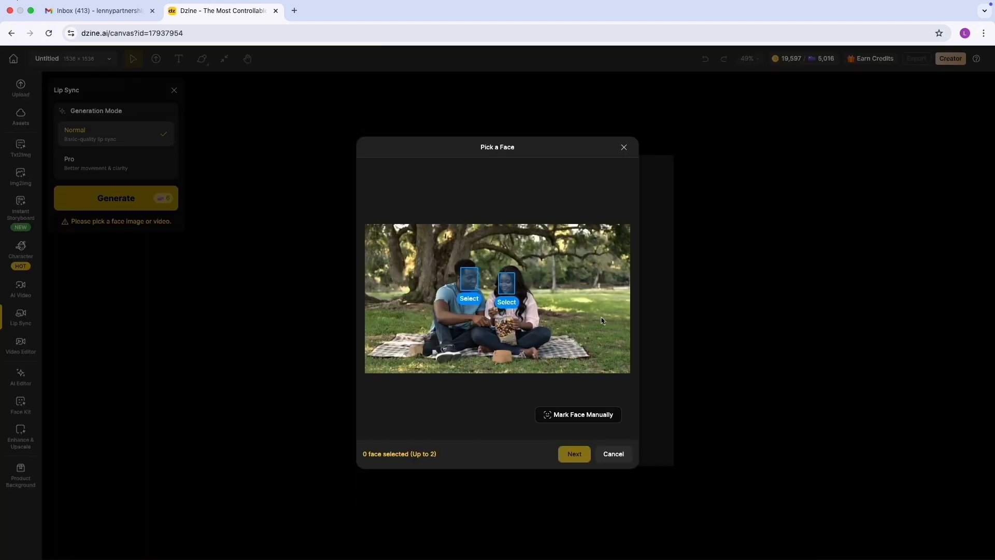
left_click(471, 303)
left_click(511, 303)
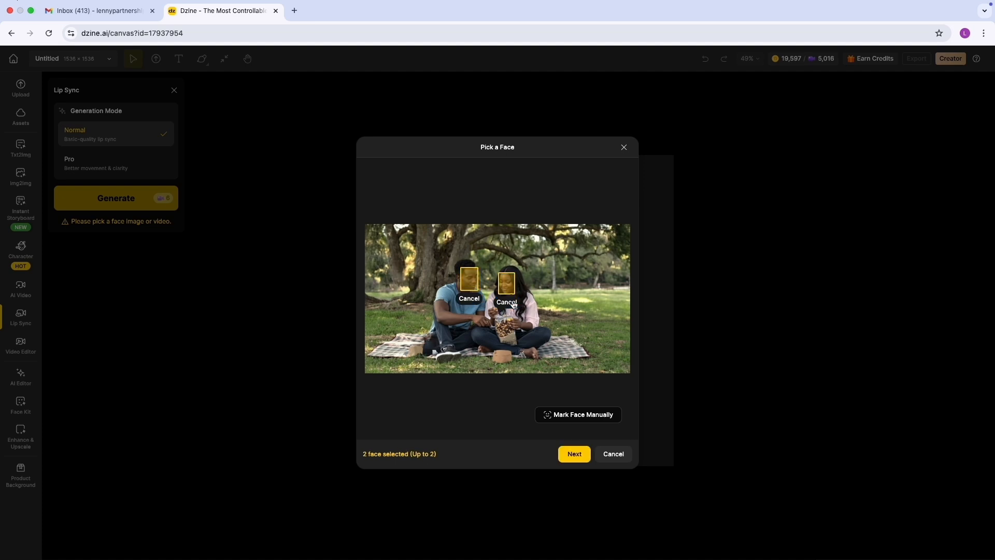
left_click(573, 457)
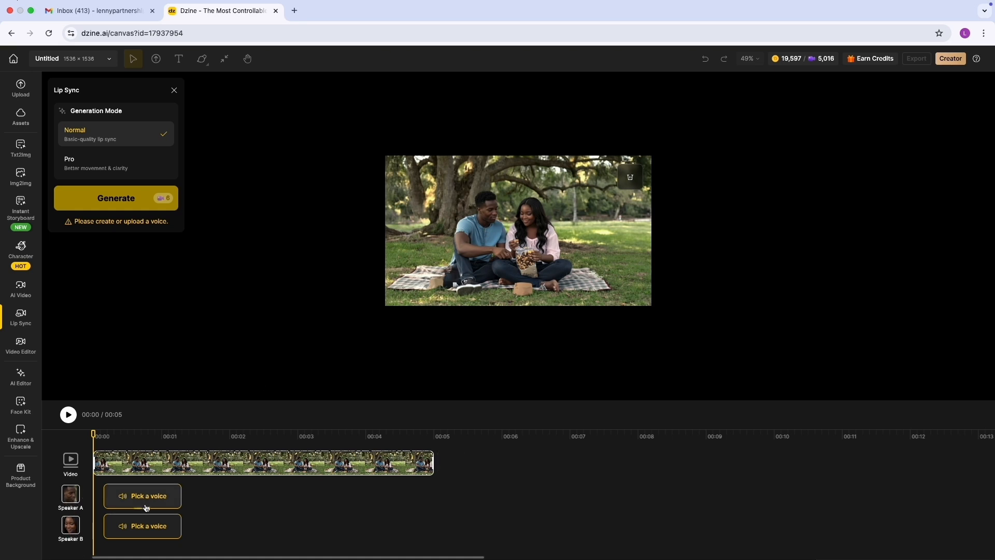
Give Speaker A the Joey voice saying "This tastes way better out here. Nothing like fresh air and good company." and apply the generated audio.
left_click(119, 499)
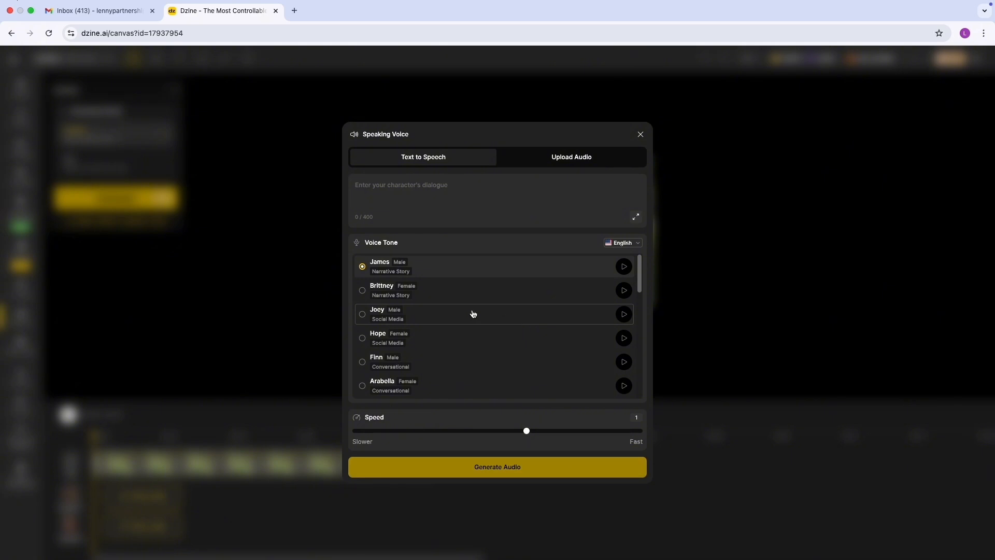
left_click(438, 317)
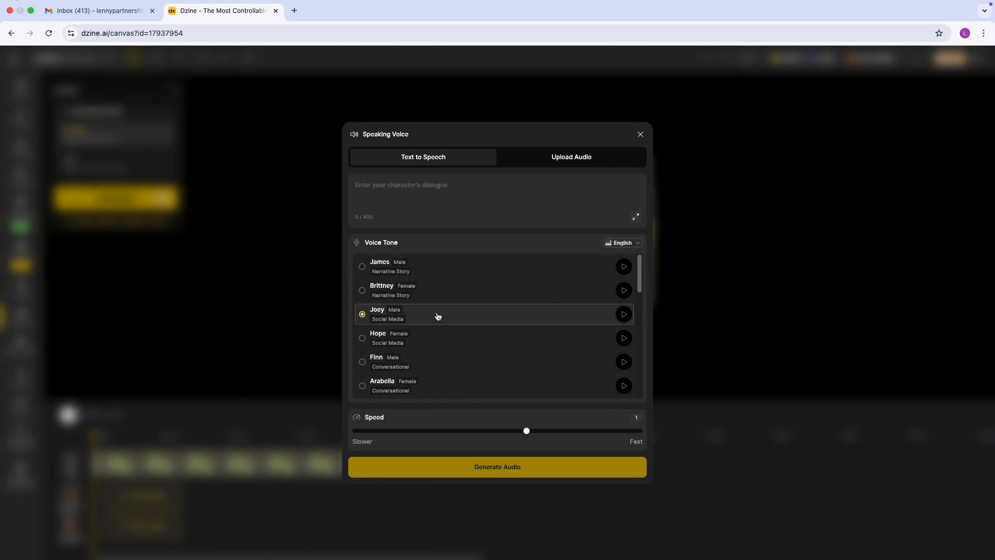
left_click(418, 185)
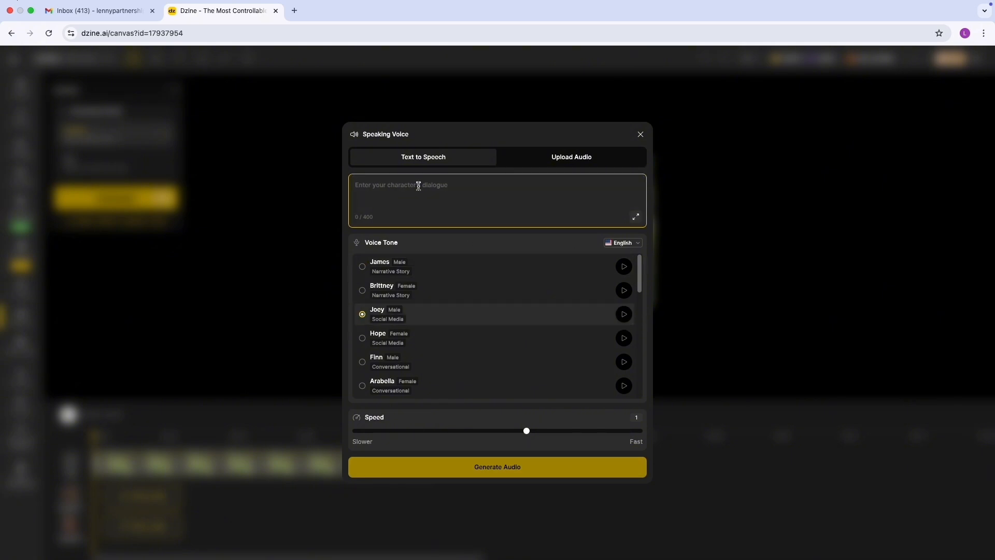
left_click(573, 157)
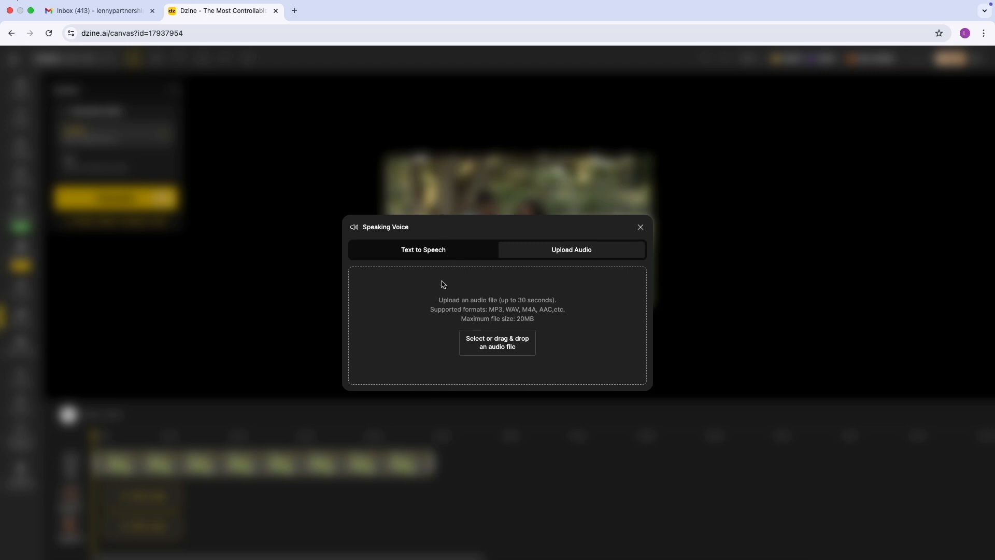
left_click(439, 256)
left_click(429, 190)
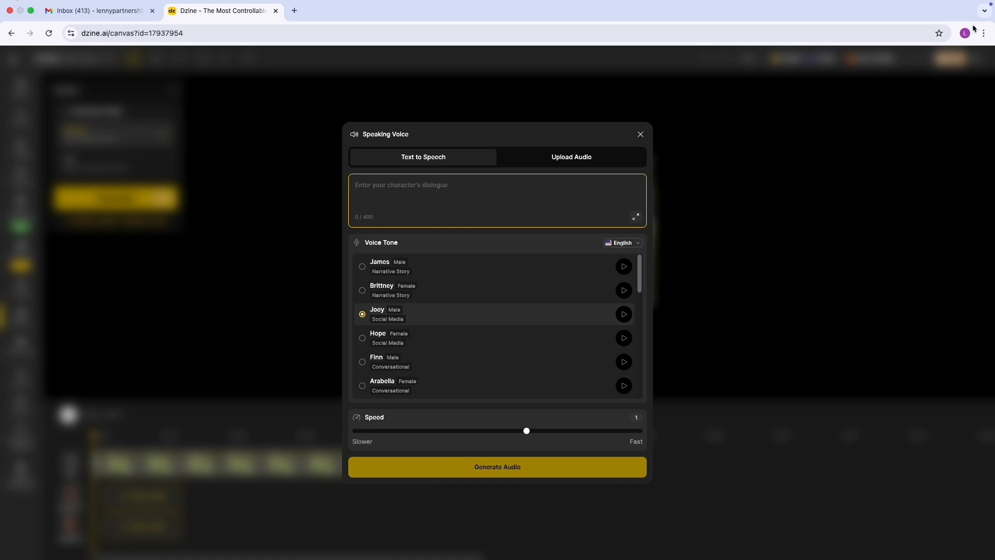
type("This tastes way better out here. Nothing like fresh air and good company.")
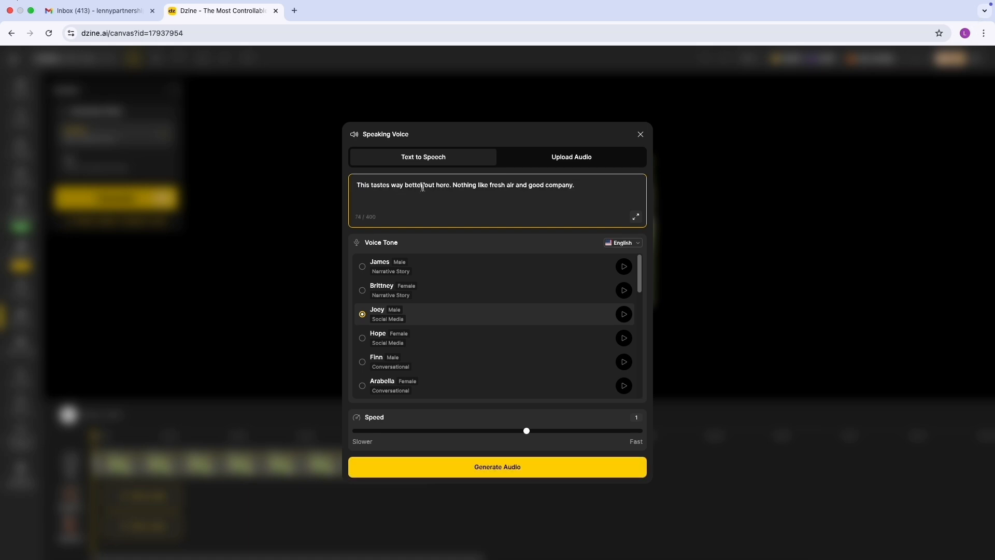
left_click(516, 472)
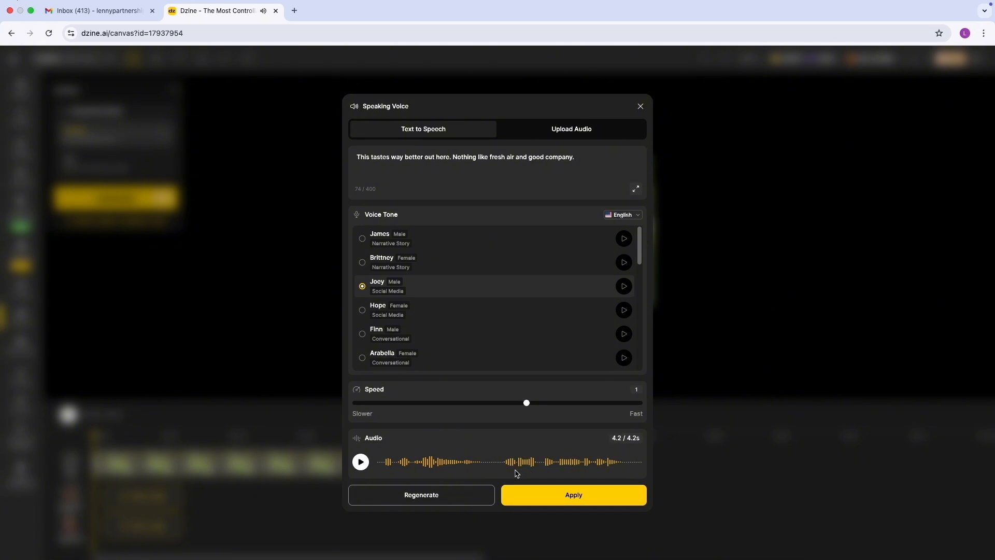
left_click(510, 495)
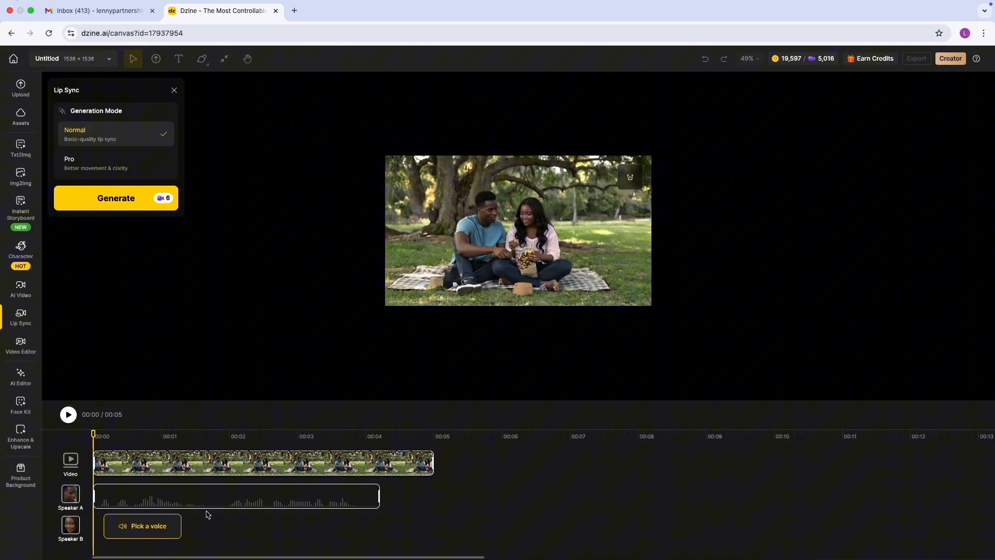
Generate and apply Hope-voiced audio for Speaker B: "You're just saying that because I brought it. But I'll admit... it does taste better under this tree.".
left_click(160, 526)
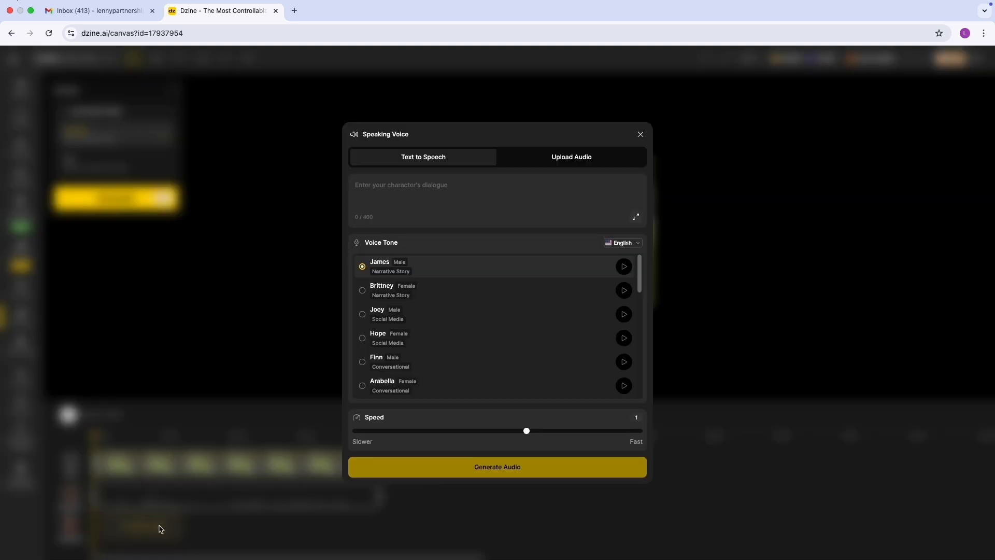
left_click(419, 340)
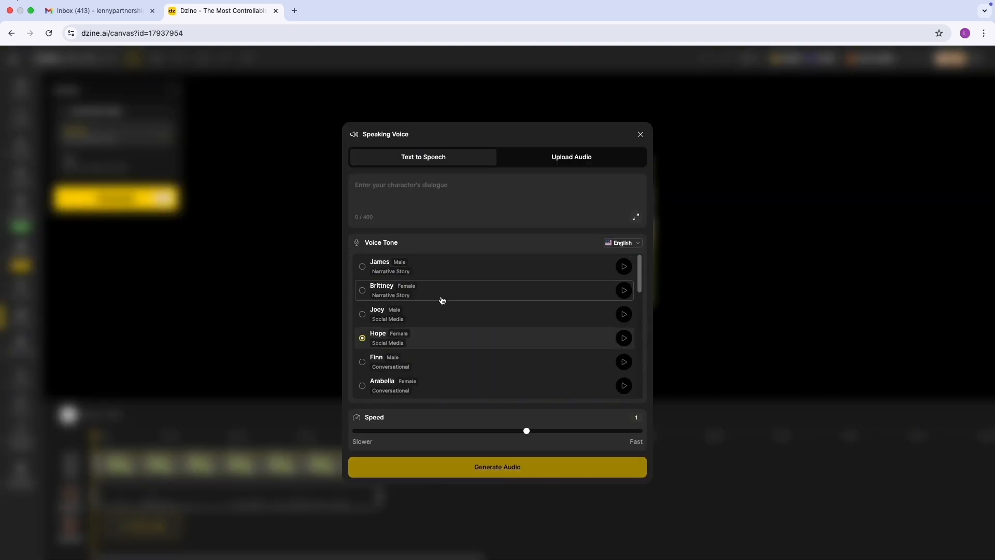
scroll(460, 345, "down", 2)
scroll(446, 311, "up", 2)
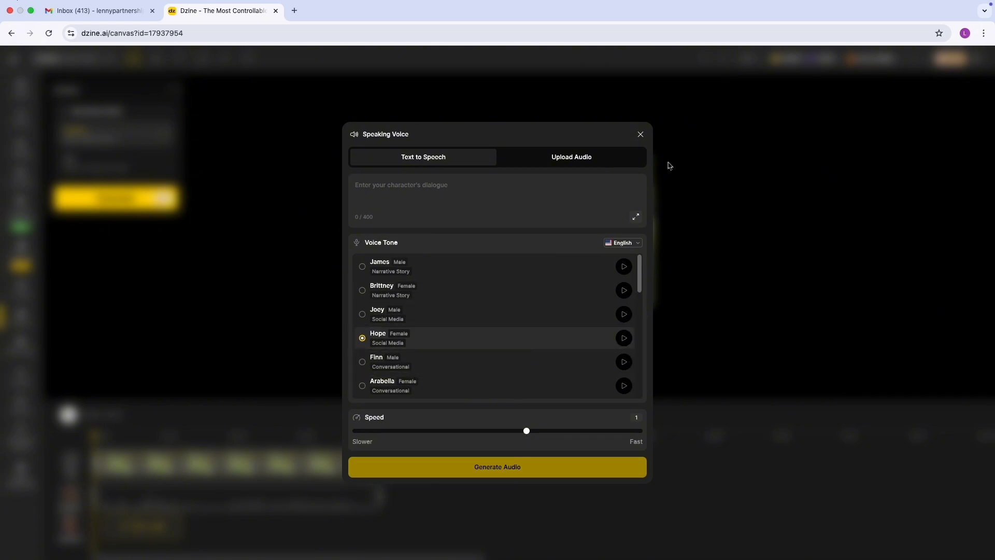
left_click(459, 183)
left_click(422, 187)
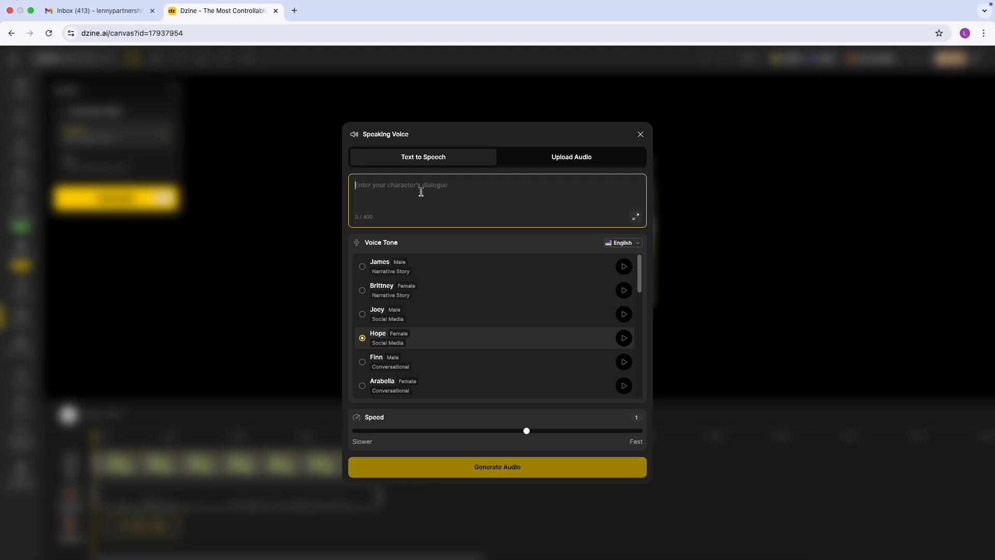
type("You're just saying that because I brought it. But I'll admit… it does taste better under this tree.")
left_click(459, 471)
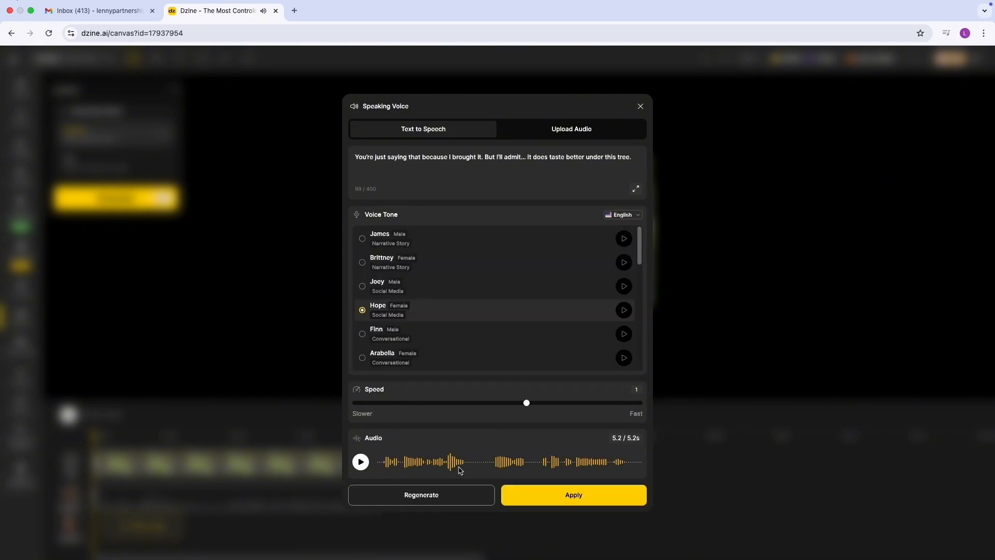
left_click(569, 496)
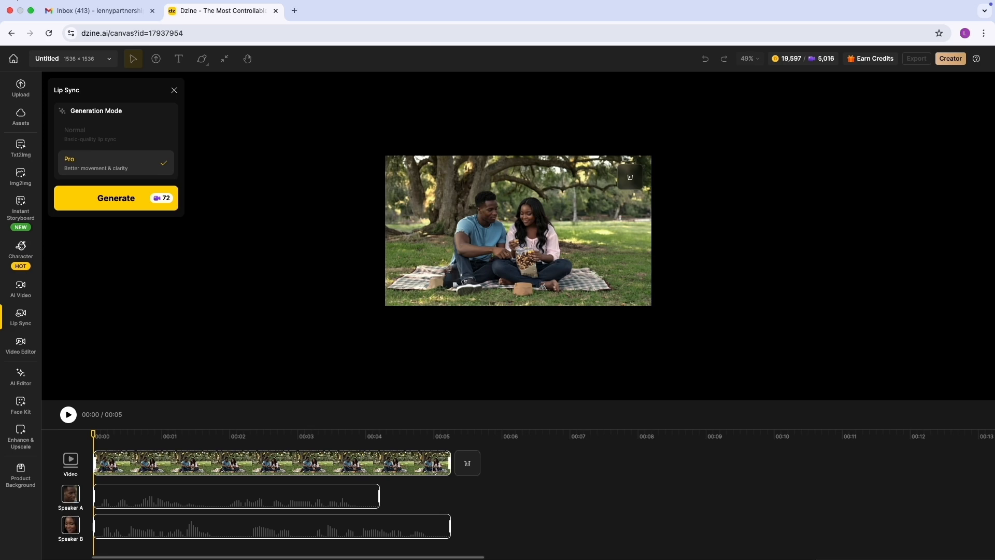
Place Speaker B's audio directly after Speaker A's on the timeline and fit the video clip to both, about 10 seconds long.
left_click_drag(449, 463, 713, 492)
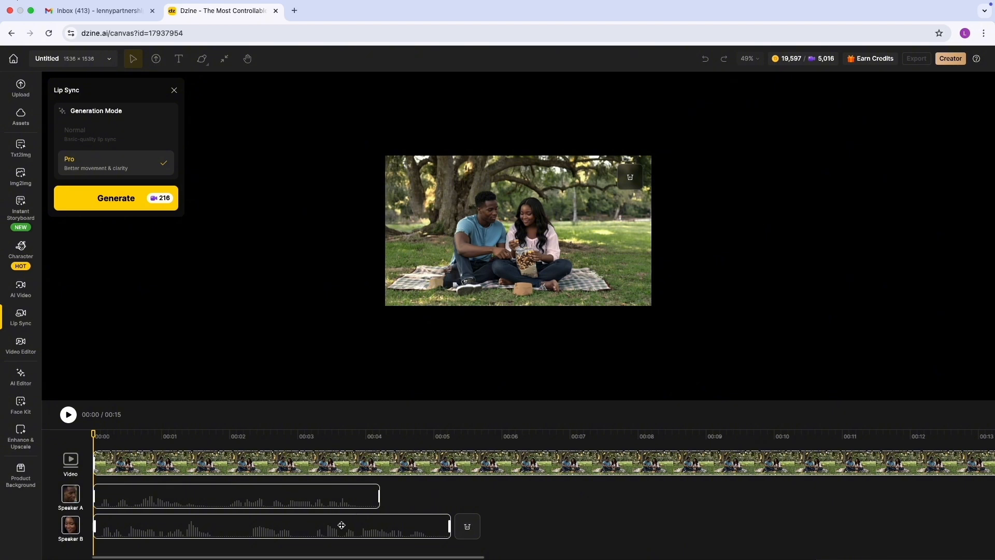
left_click_drag(340, 524, 627, 484)
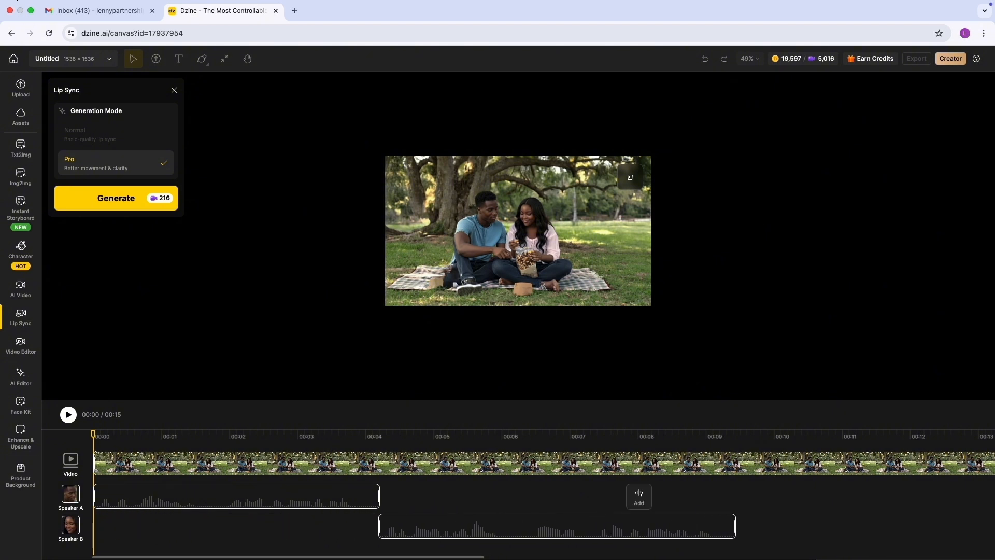
scroll(589, 530, "right", 5)
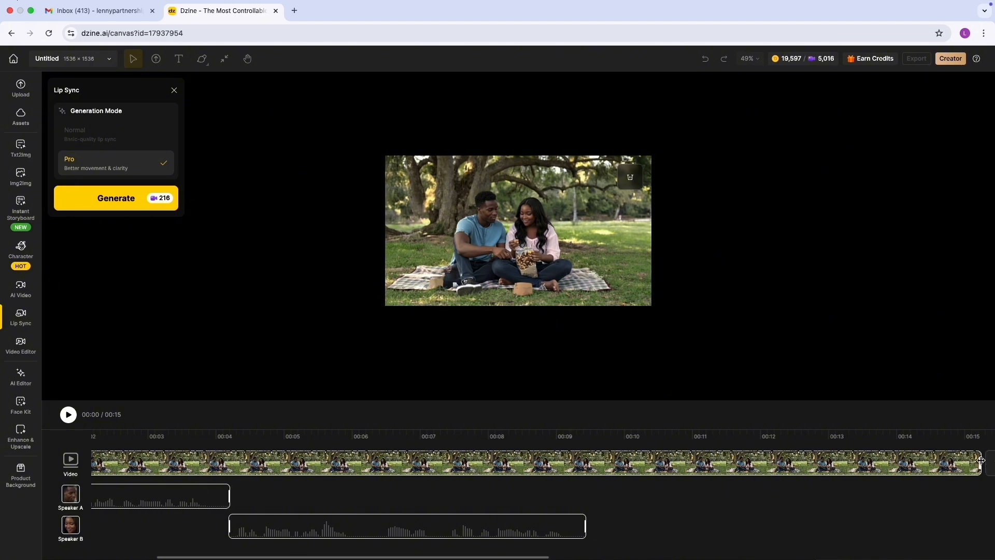
left_click_drag(981, 462, 590, 435)
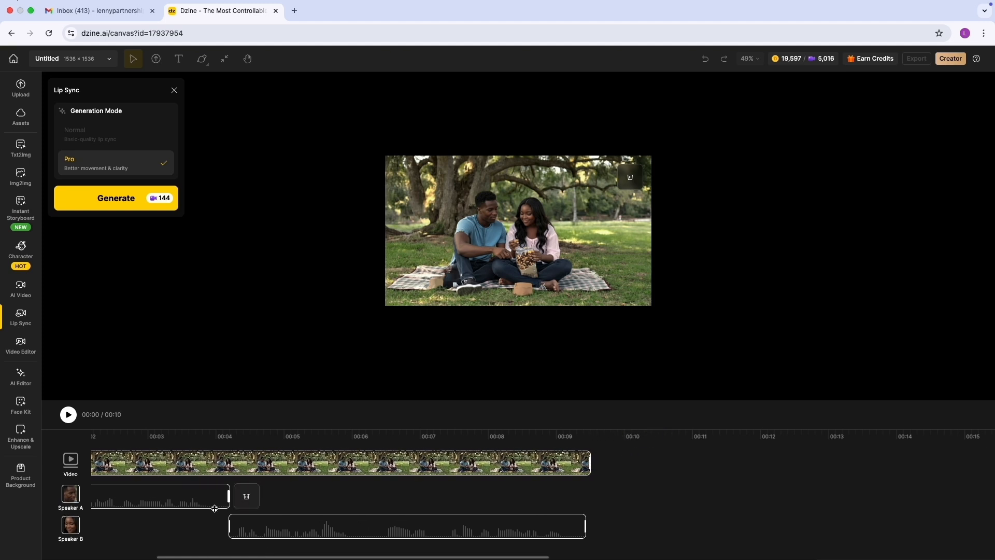
Generate the two-speaker lip-sync video in Pro mode and play the result.
scroll(215, 508, "left", 3)
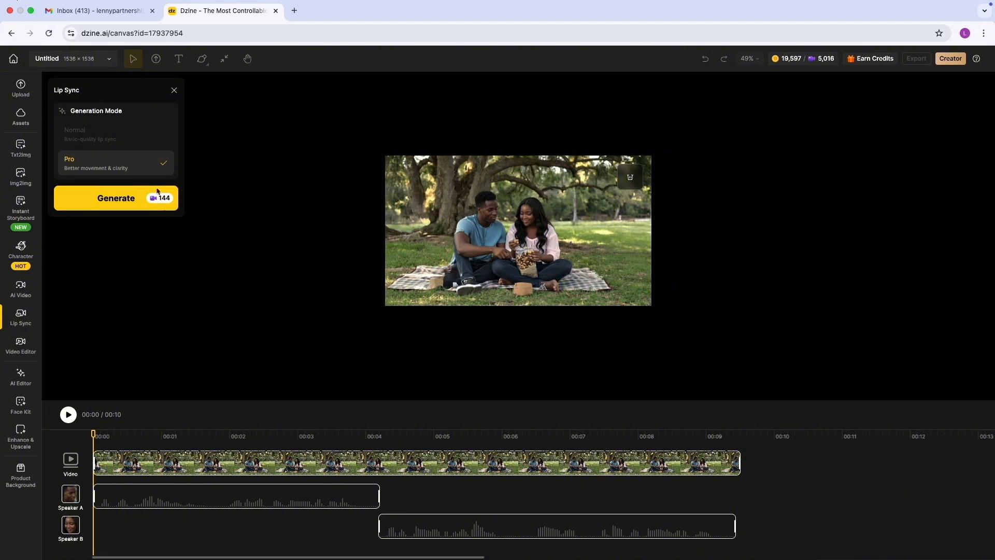
left_click(126, 199)
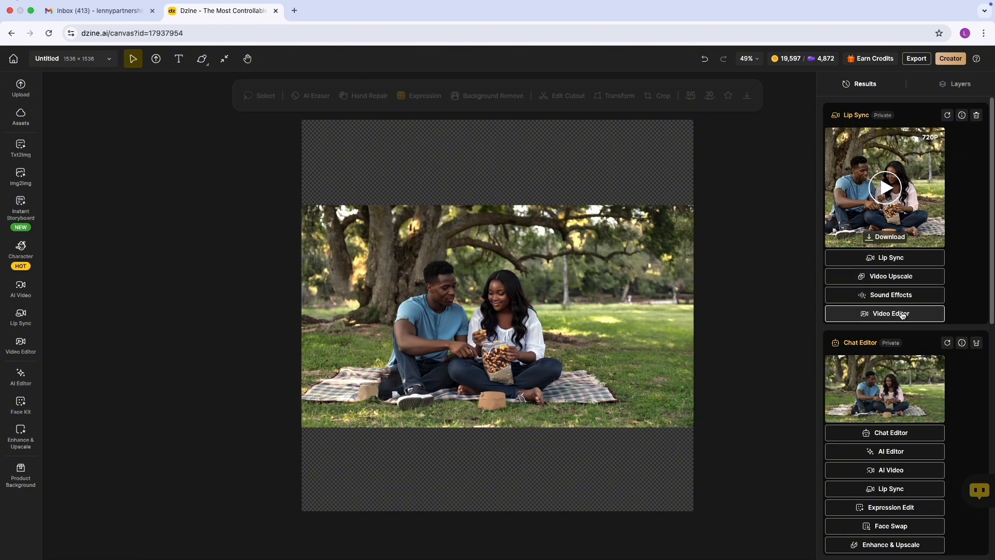
left_click(888, 199)
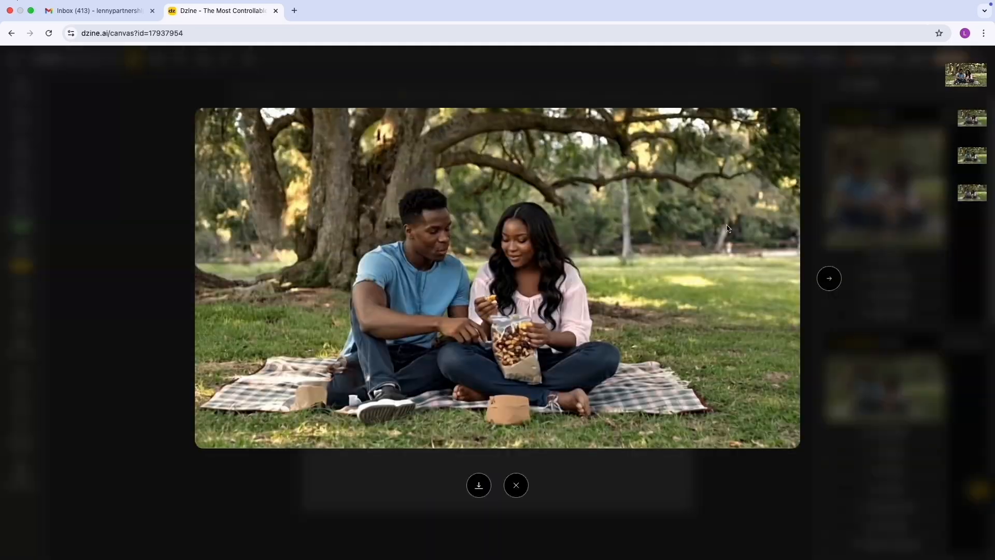